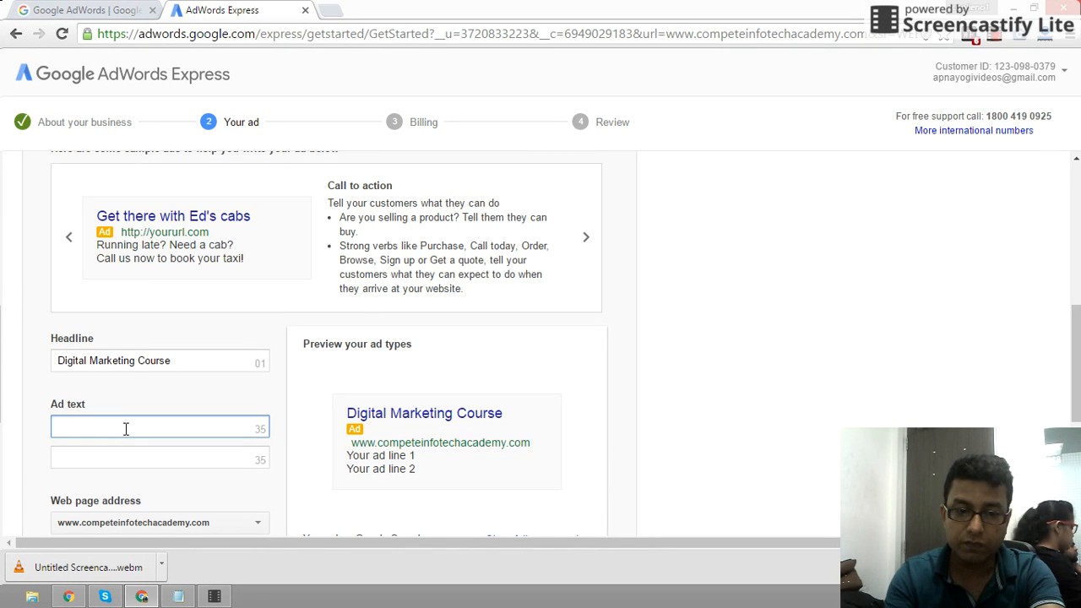
- Type 'Learn & Earn Rs.30K+ Per Month.' as the first ad line, fixing the capitalisation of Learn and Rs
text(LEarn)
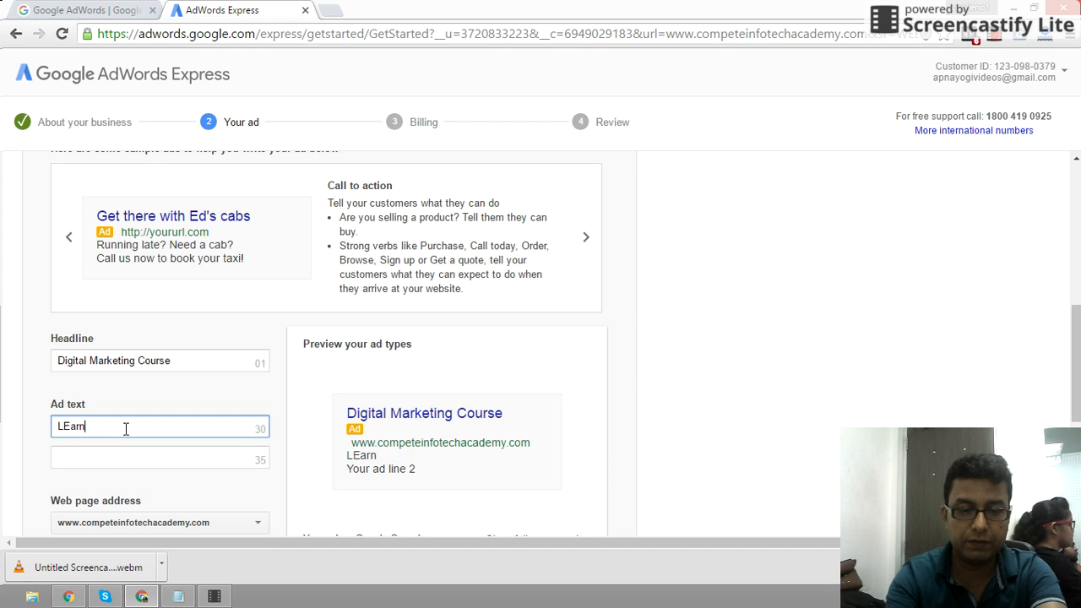
key(BackSpace)
key(BackSpace)
key(BackSpace)
key(BackSpace)
key(BackSpace)
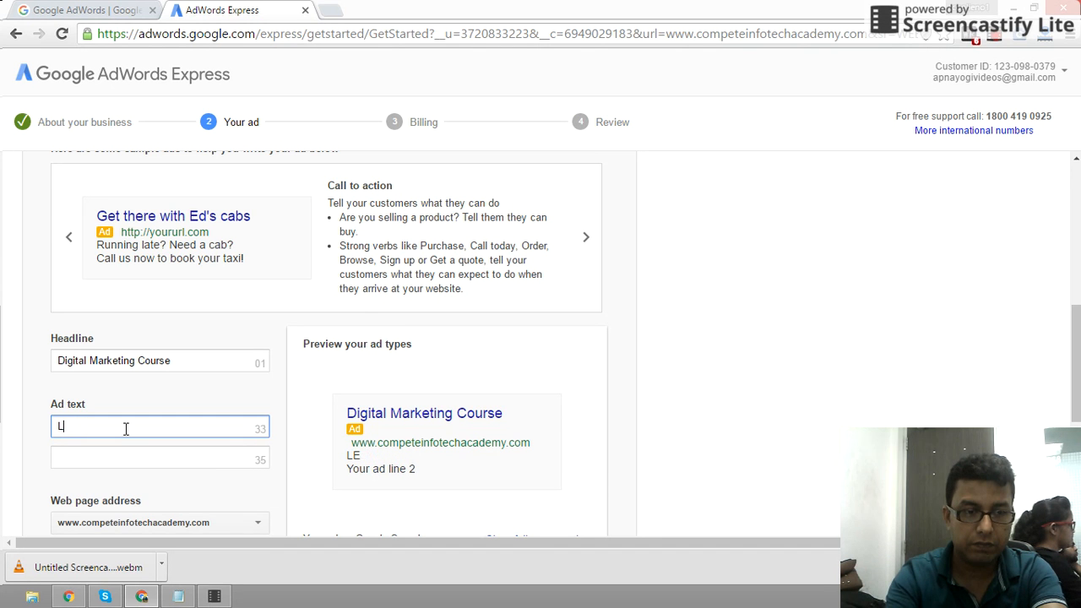
text(earn )
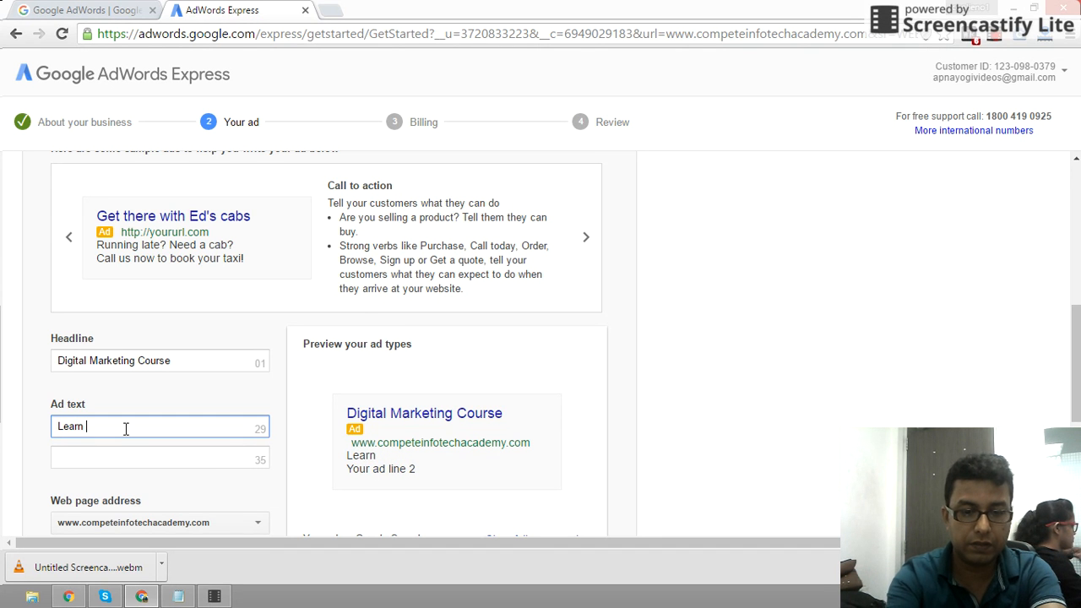
text(& Earn)
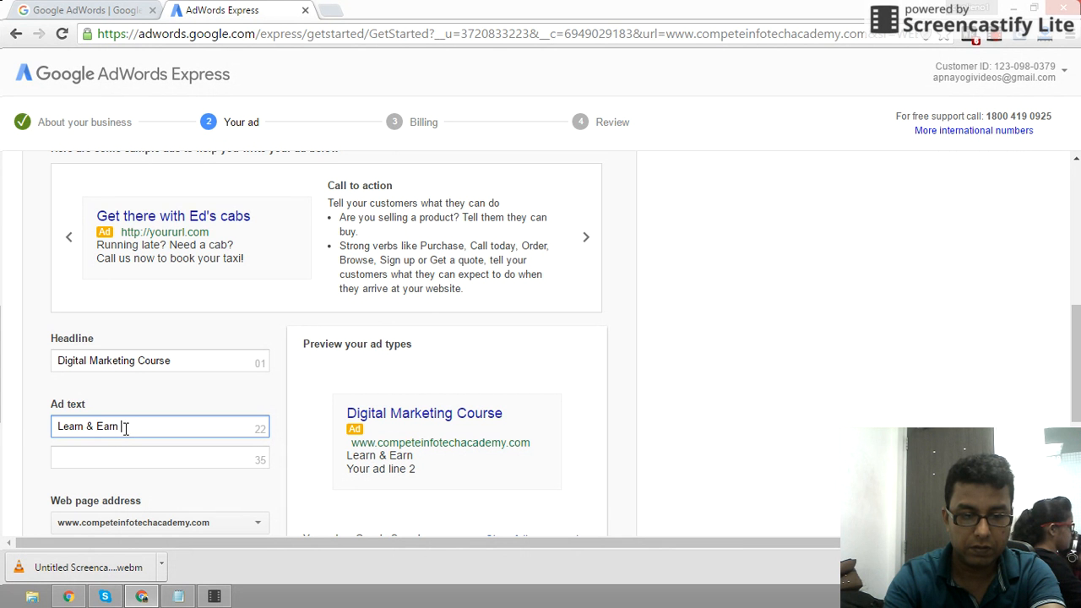
text(rs.)
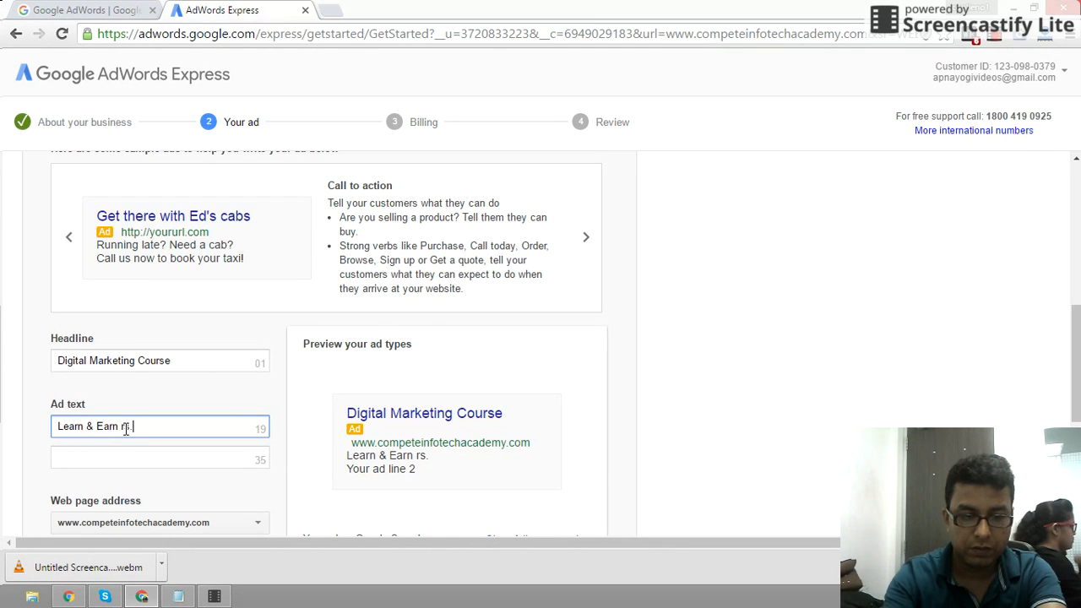
text(30K)
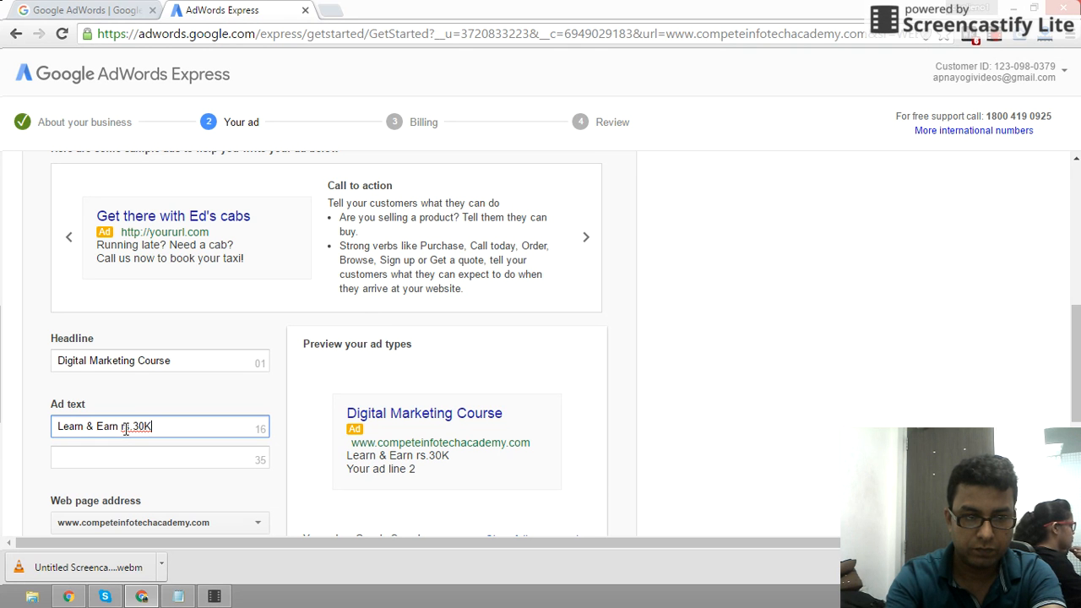
key(BackSpace)
text(+ Per Month)
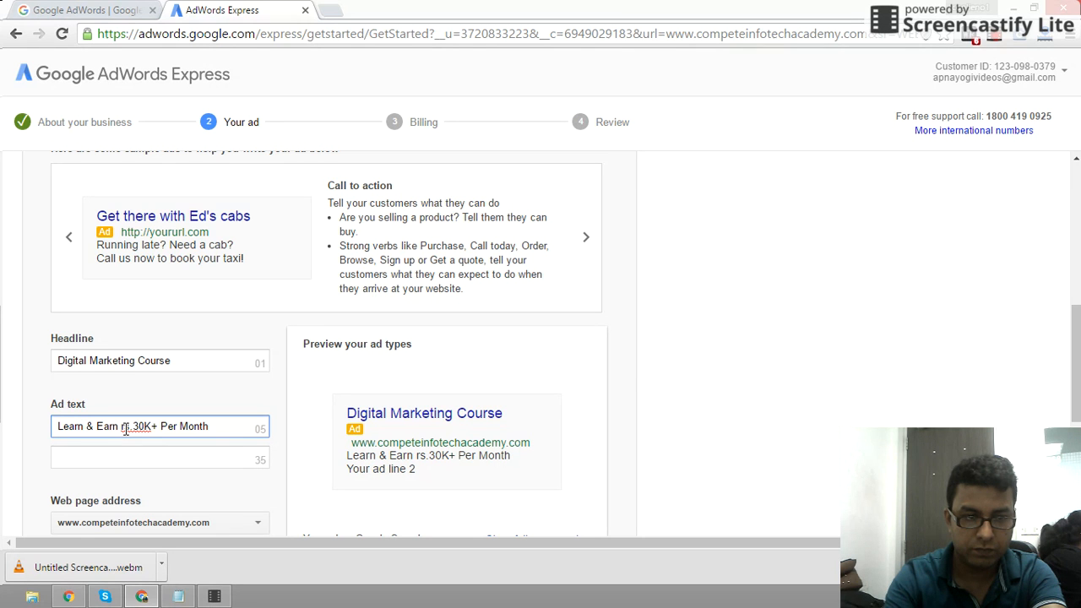
text(.)
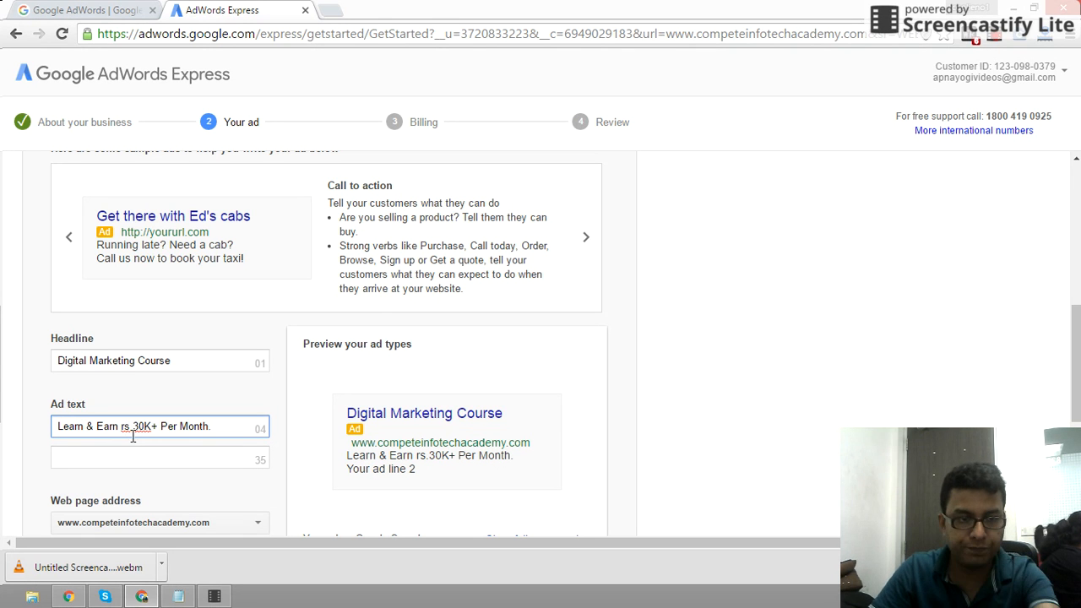
drag(118, 428, 121, 428)
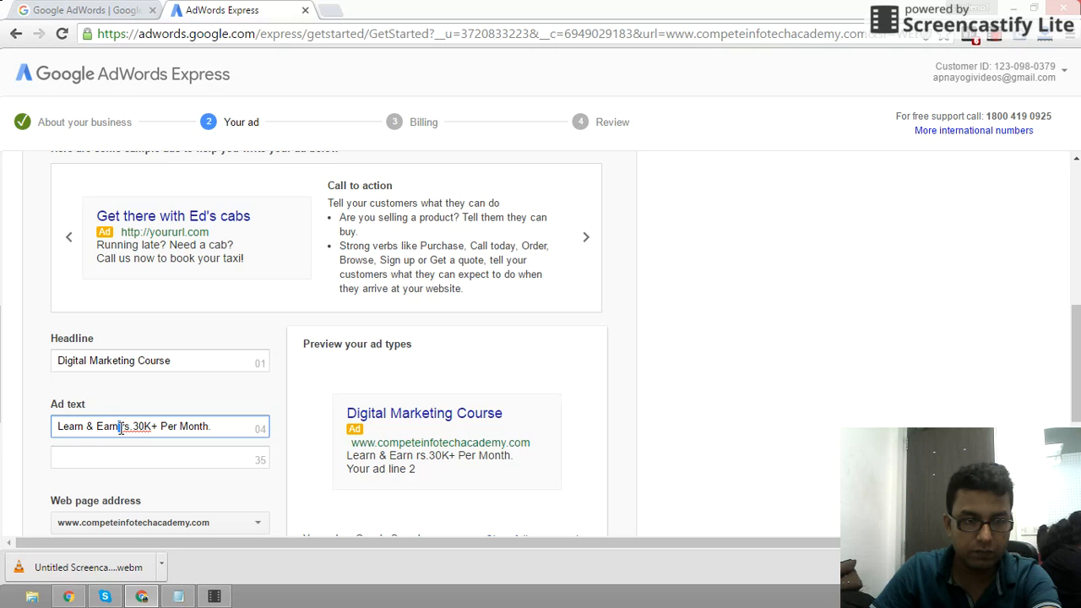
key(BackSpace)
text(R)
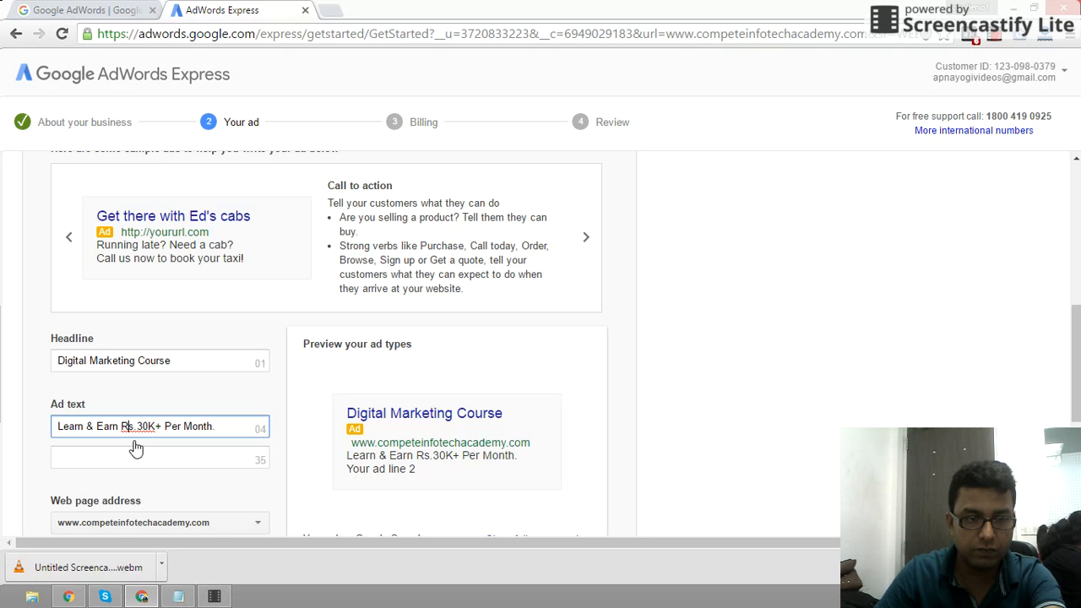
click(222, 433)
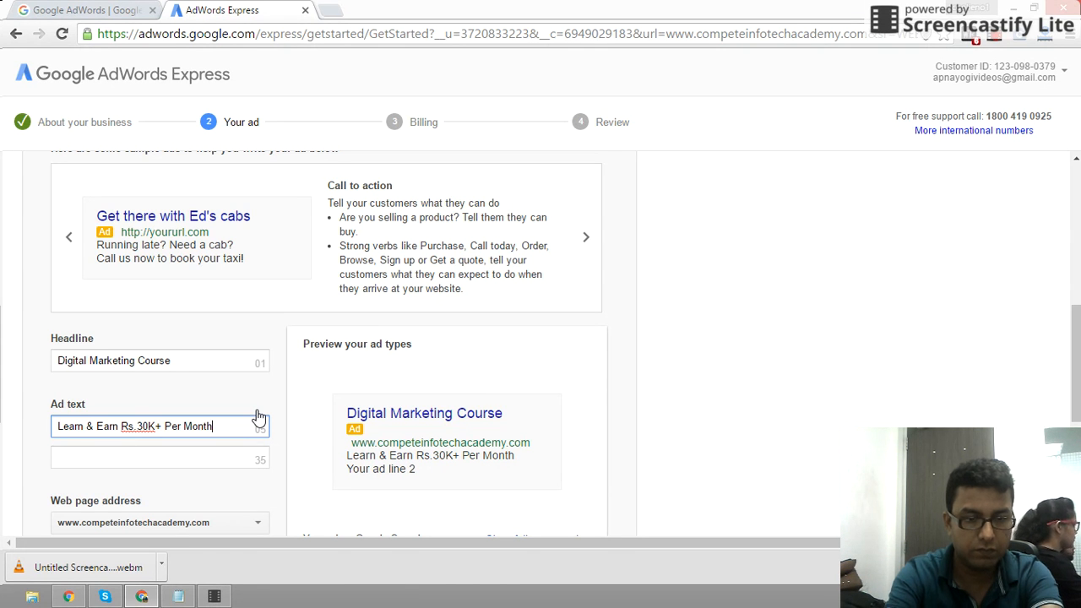
- Append '+Job.' to the end of the first ad line
text(fr)
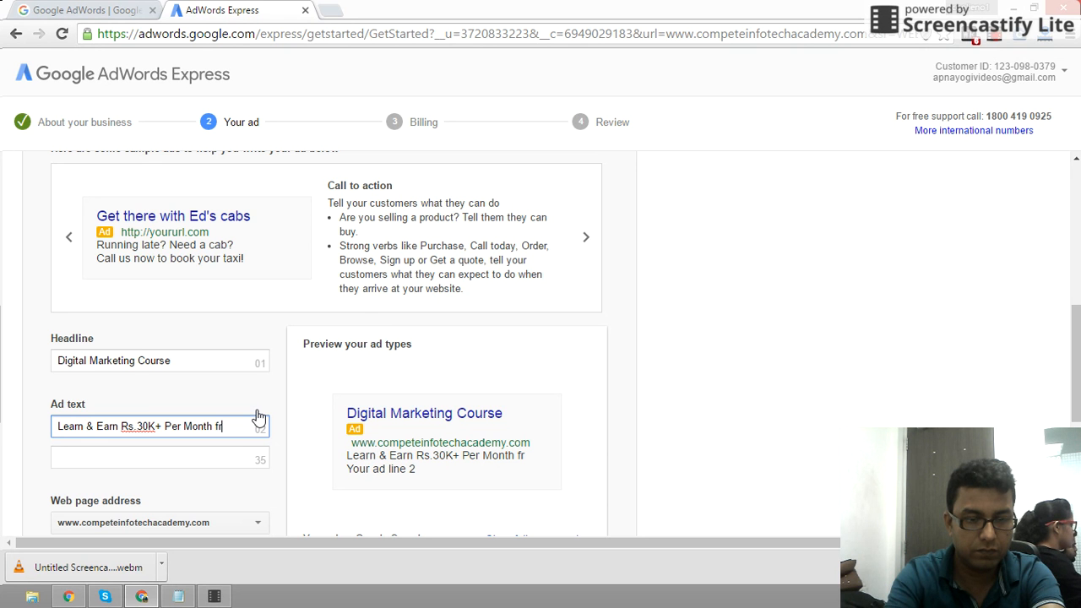
key(BackSpace)
text(or su)
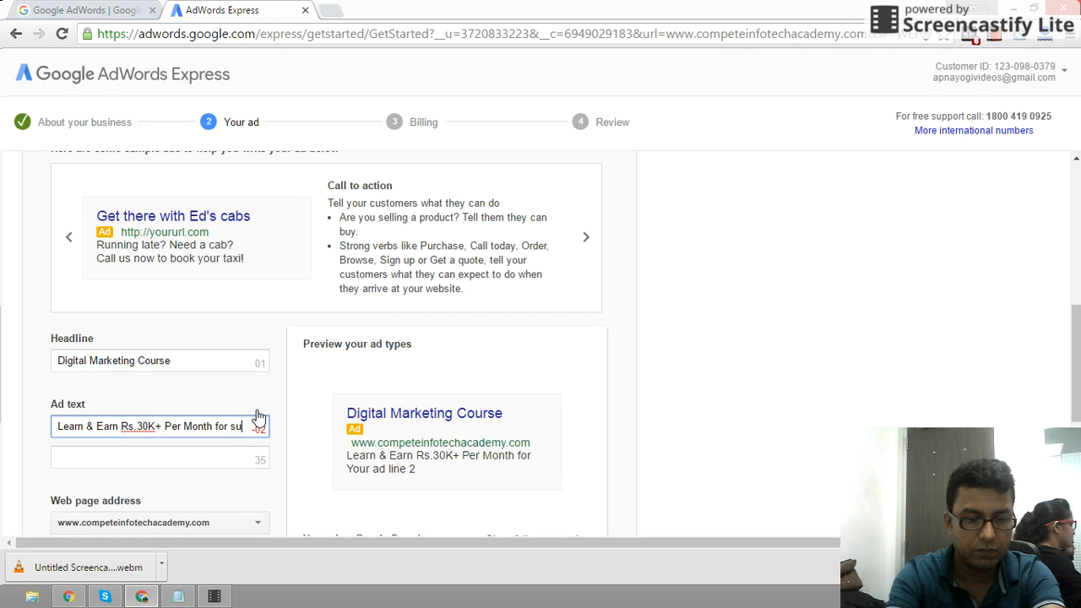
key(BackSpace)
key(BackSpace)
key(BackSpace)
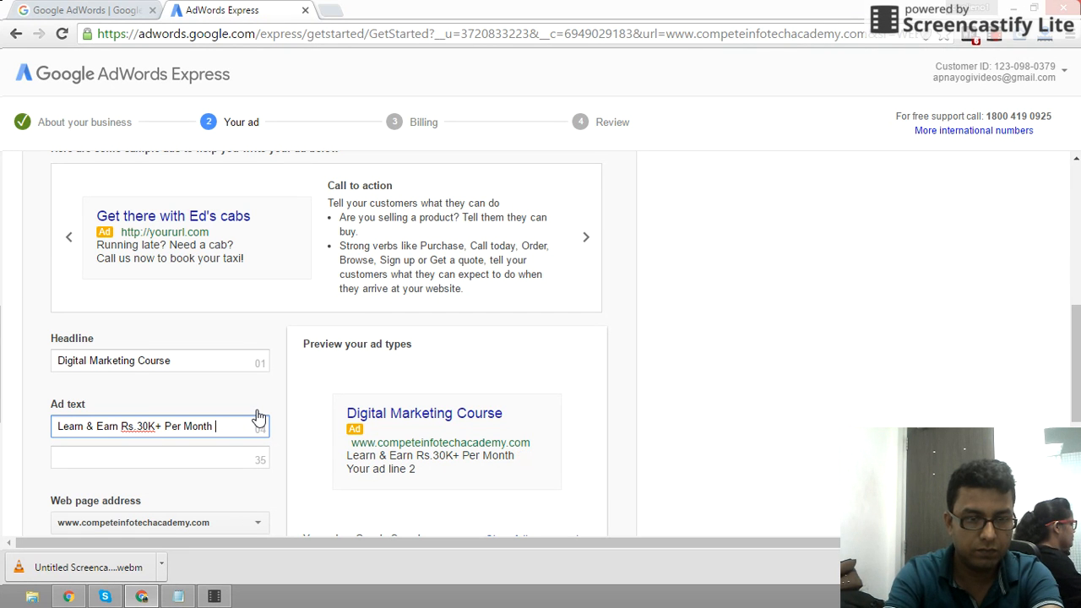
text(+)
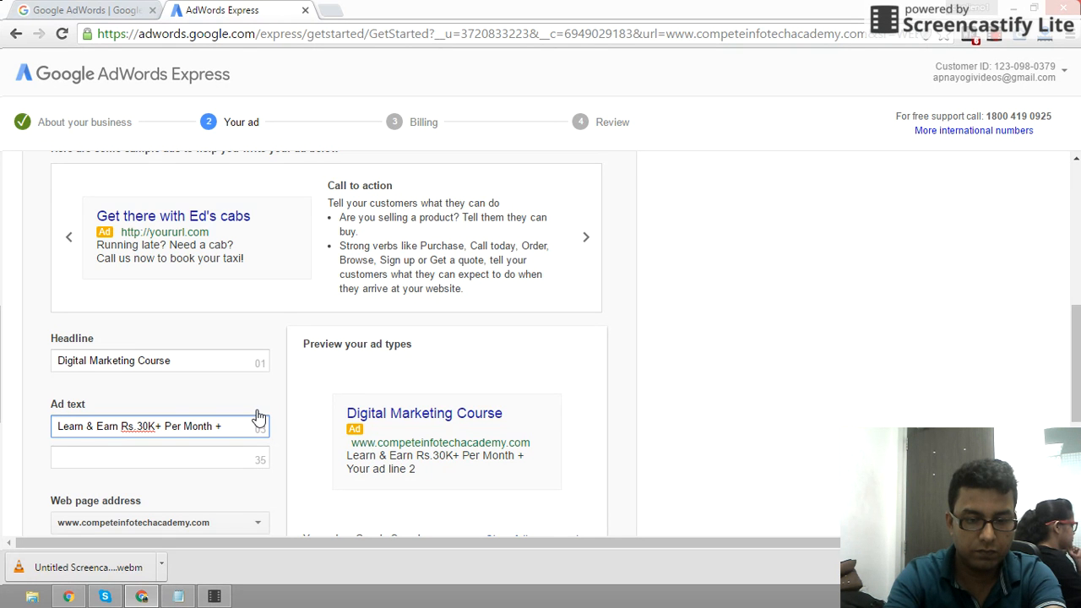
text(JOB)
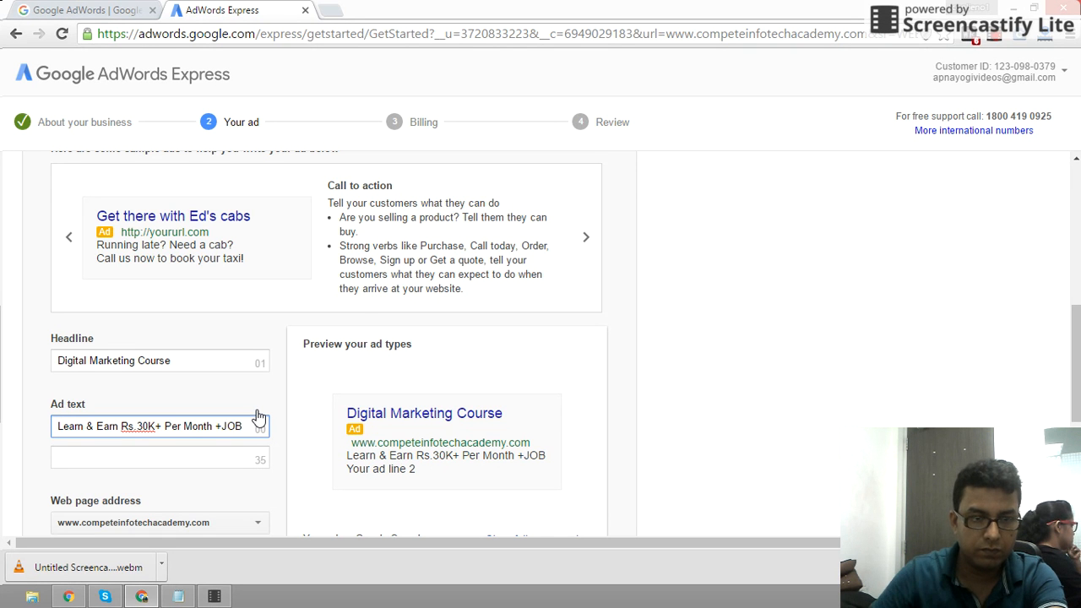
key(BackSpace)
key(BackSpace)
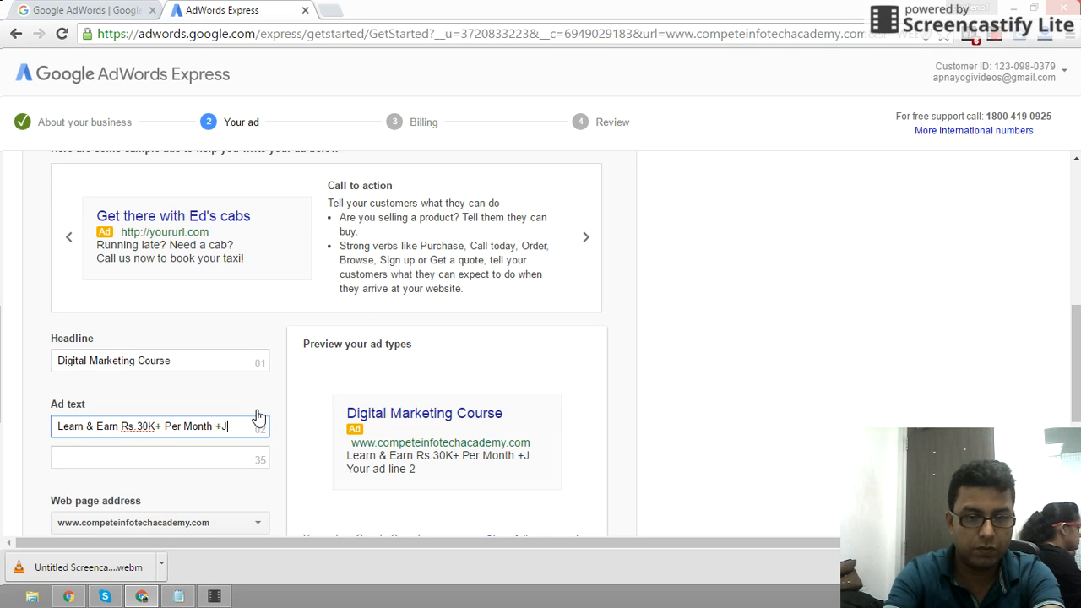
text(ob.)
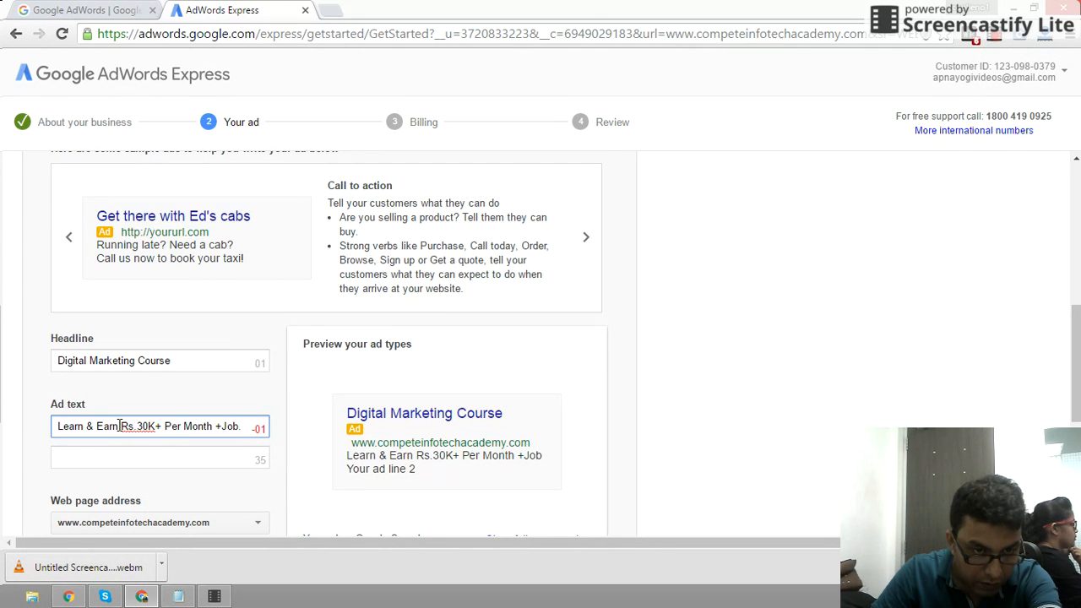
- Replace ' Per ' with '/' and insert MNC before Job so the line fits 35 characters
click(191, 427)
key(BackSpace)
key(BackSpace)
key(BackSpace)
key(BackSpace)
key(BackSpace)
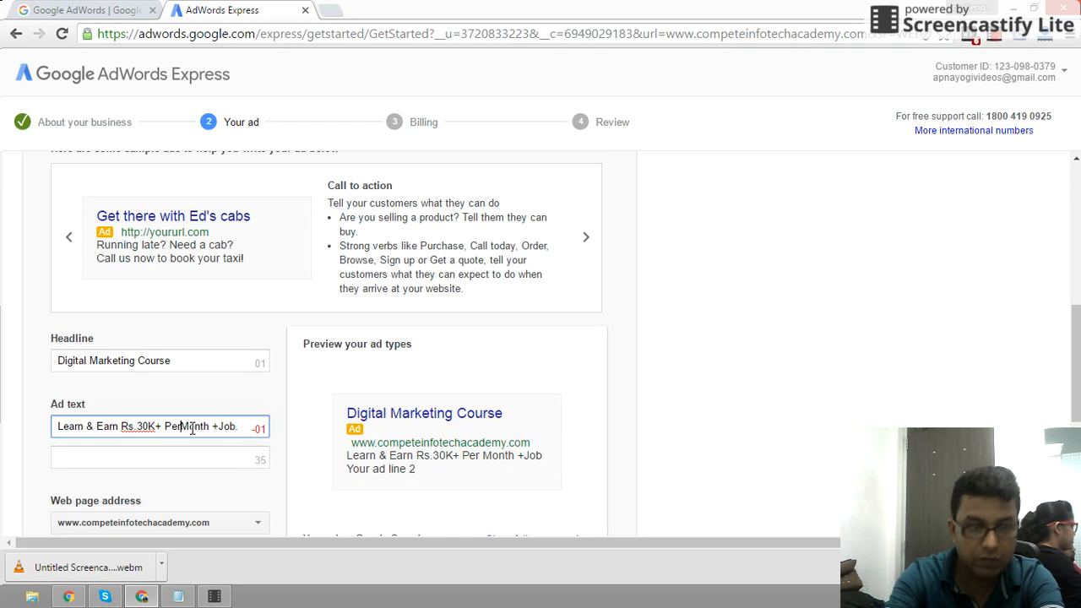
text(/)
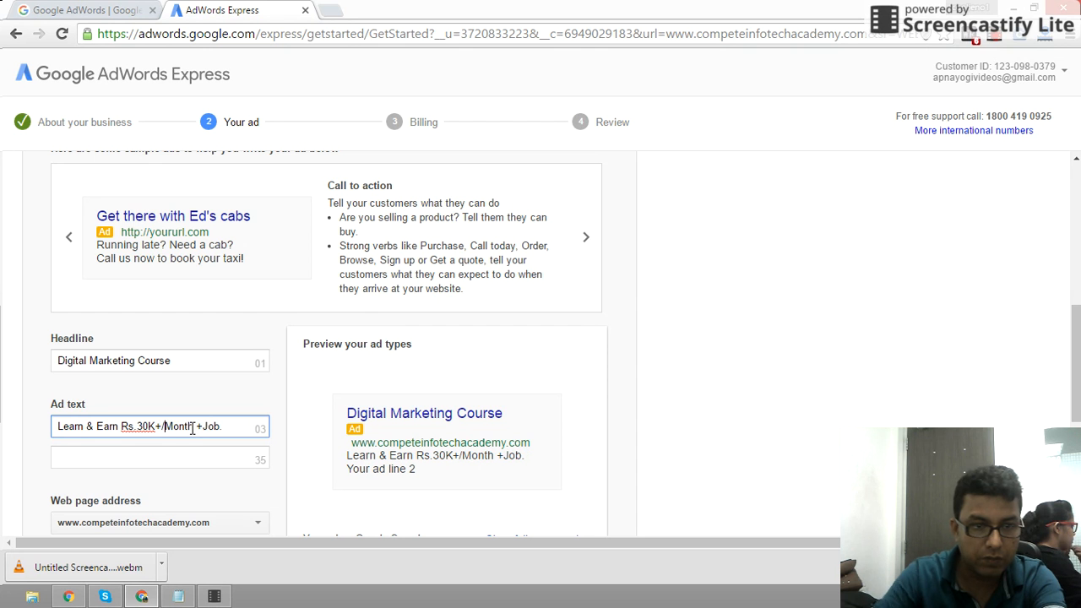
click(203, 427)
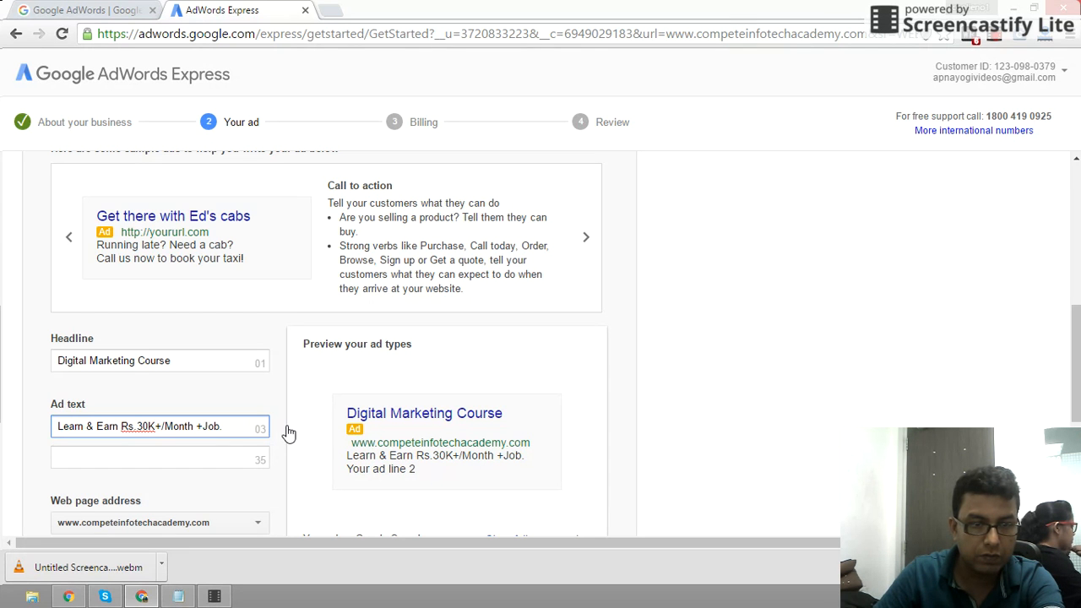
text(MNC)
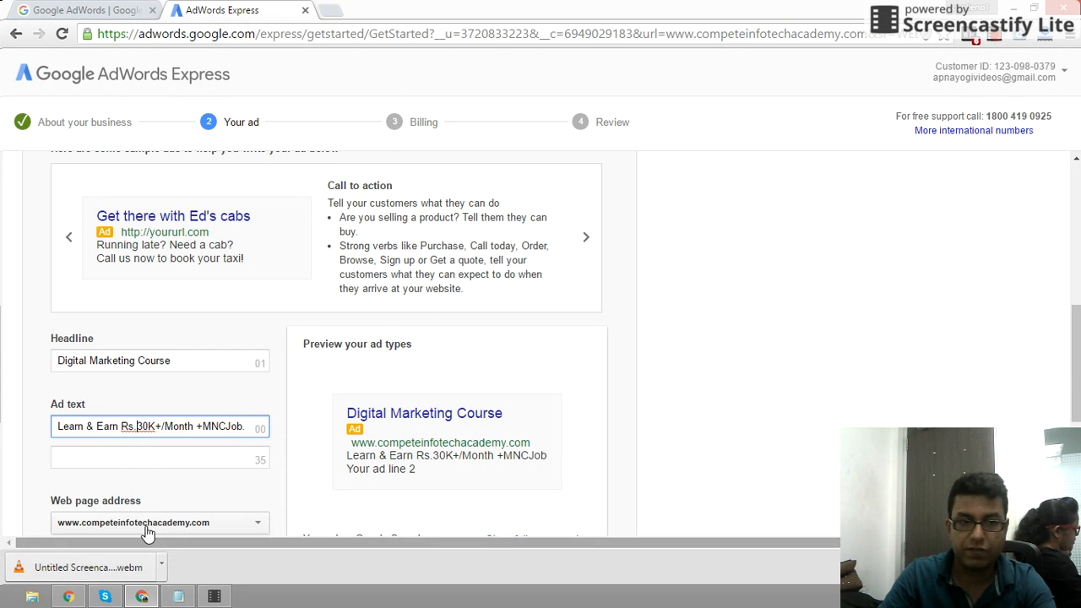
click(186, 456)
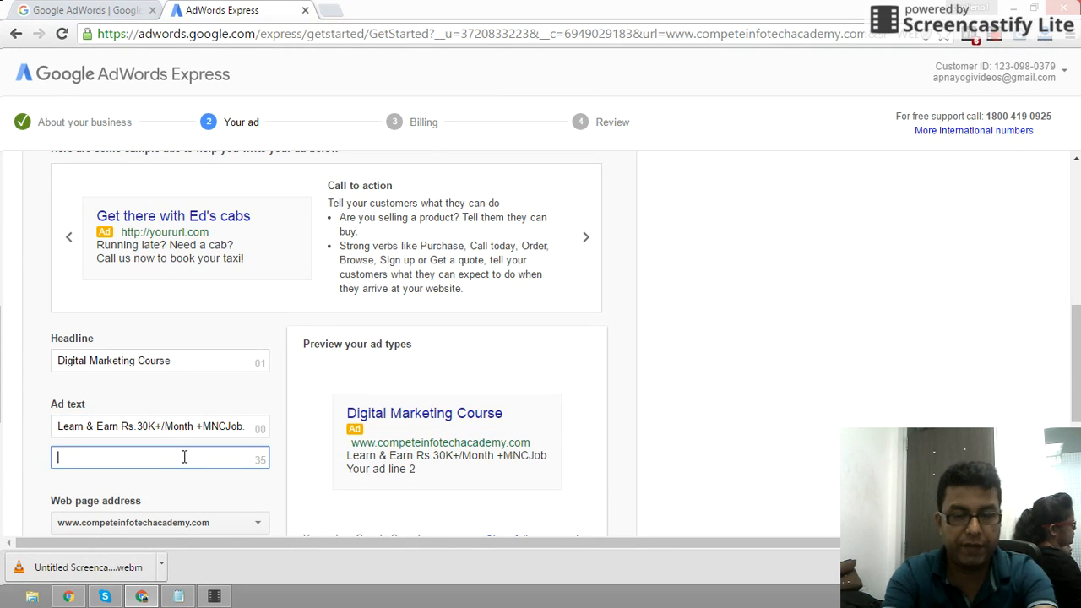
- Draft the second ad line as 'Enroll for Free Demo Class & Brochure'
text(FRe)
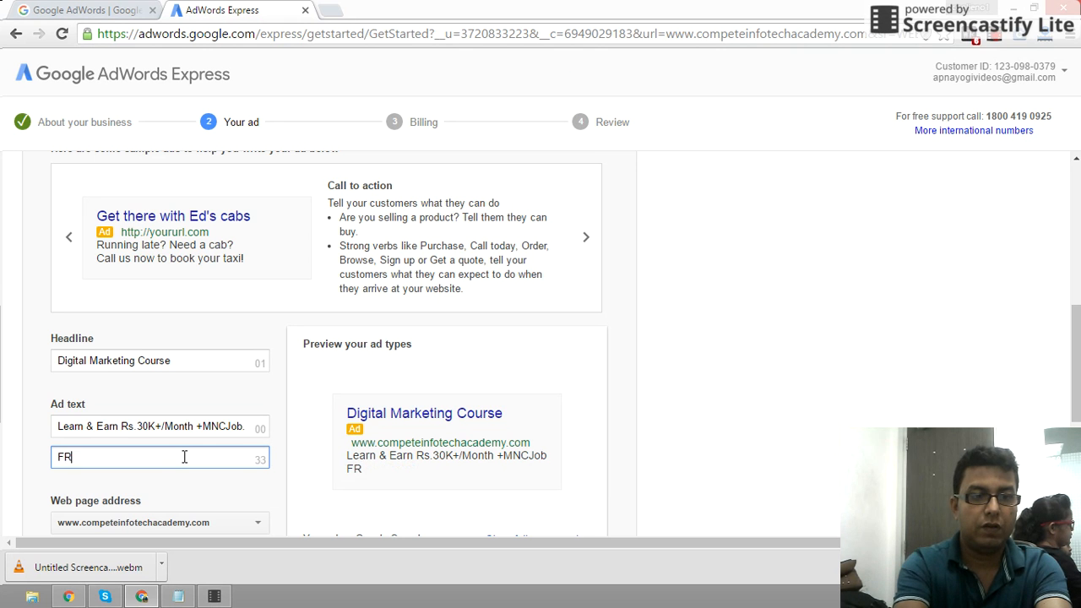
key(BackSpace)
key(BackSpace)
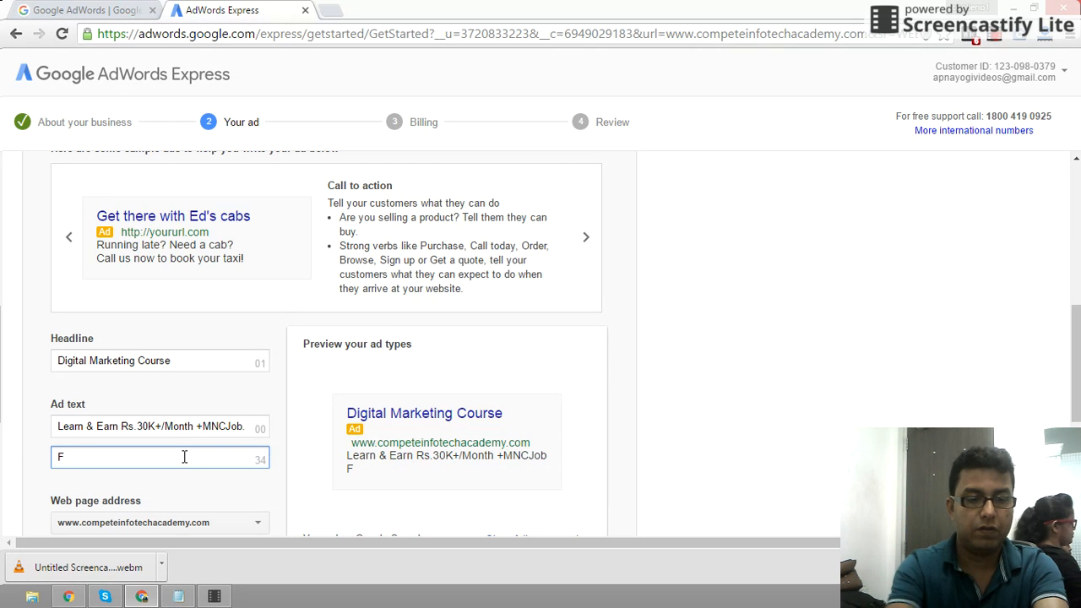
text(r)
key(BackSpace)
key(BackSpace)
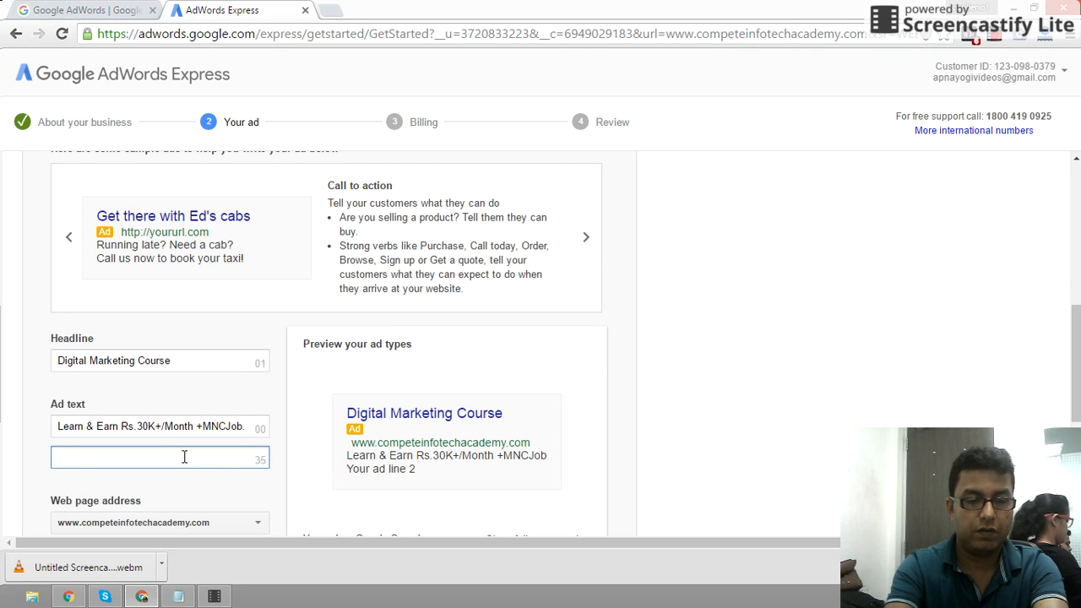
text(Enrol)
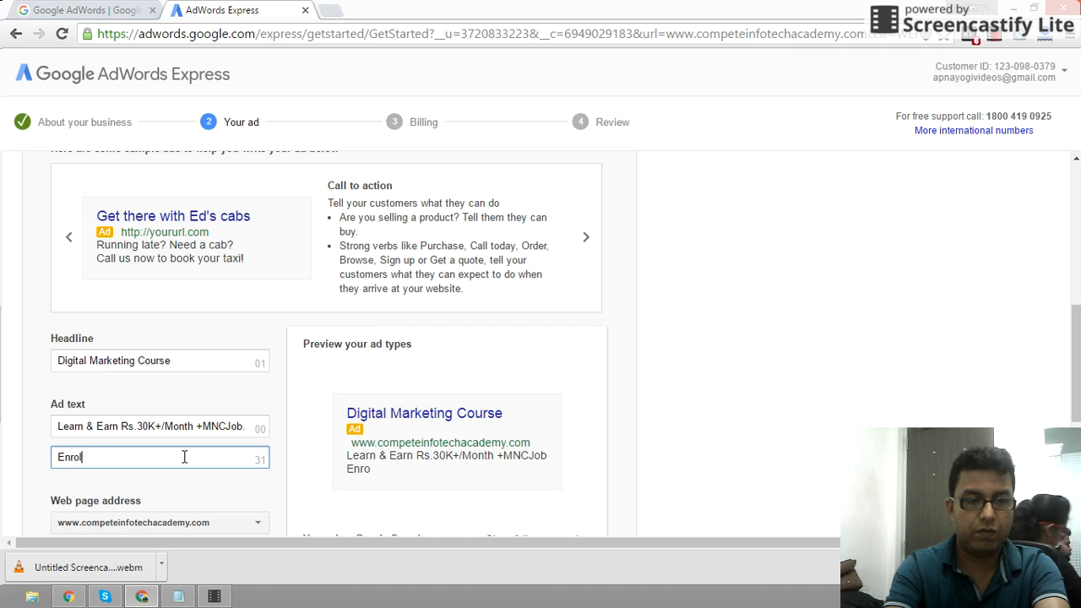
text(l for Free )
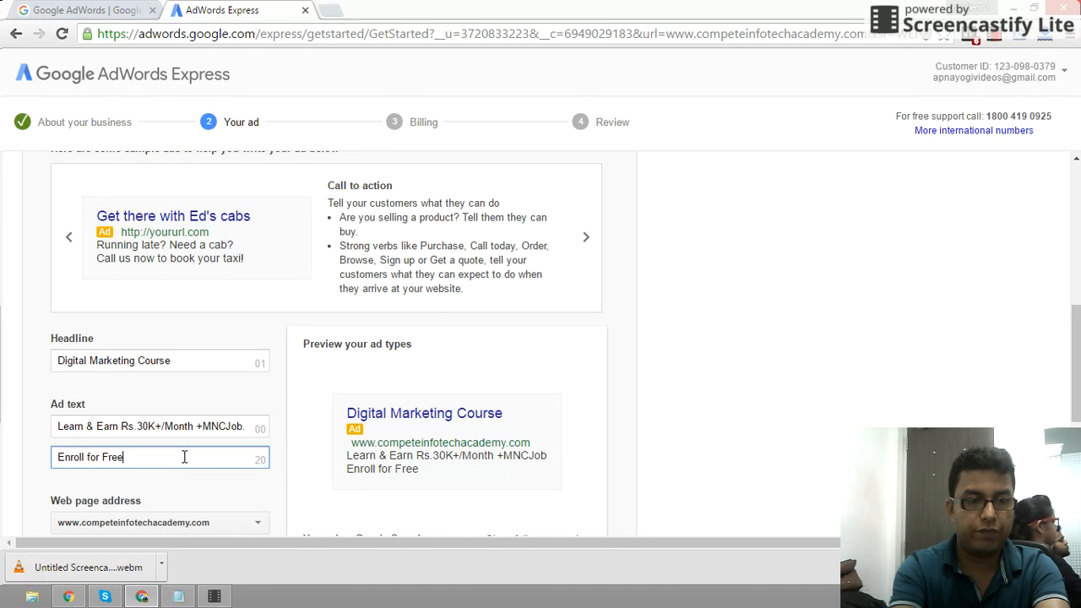
text(Demo)
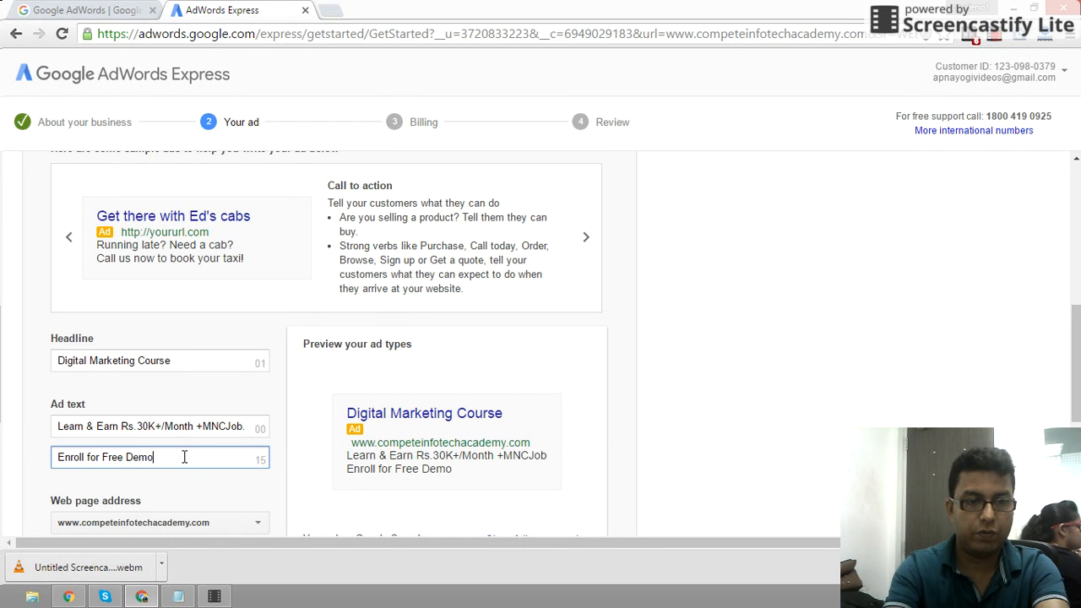
text( Class)
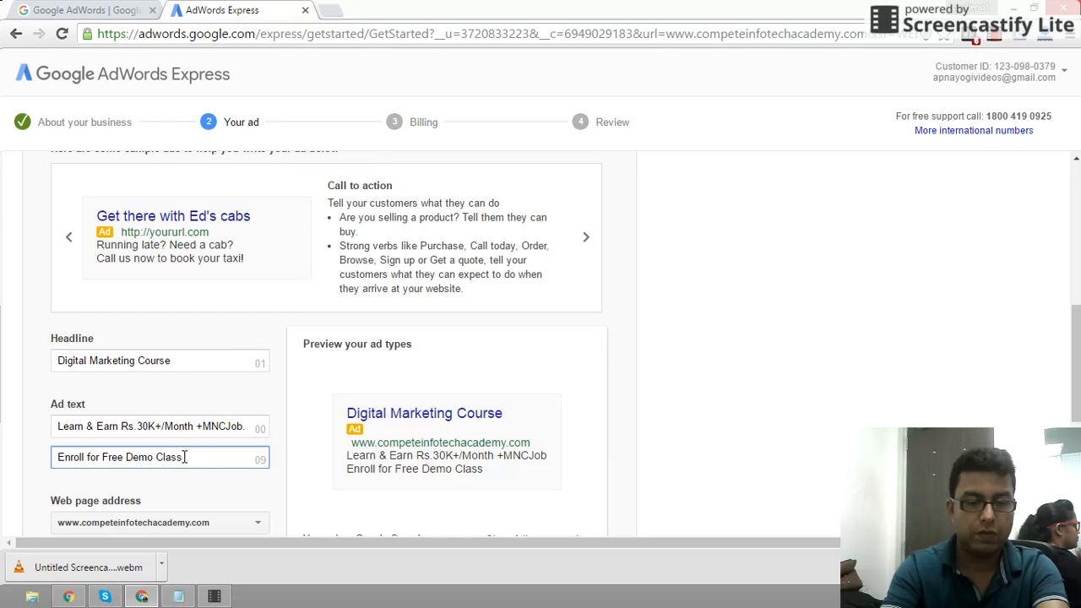
text( Nw.)
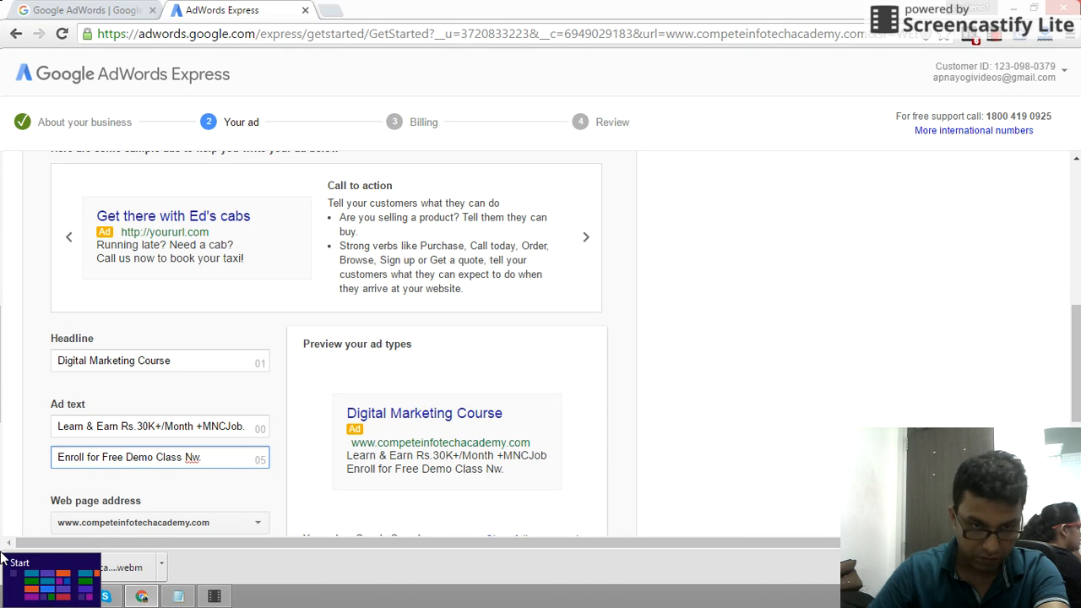
key(BackSpace)
key(BackSpace)
text(ow.)
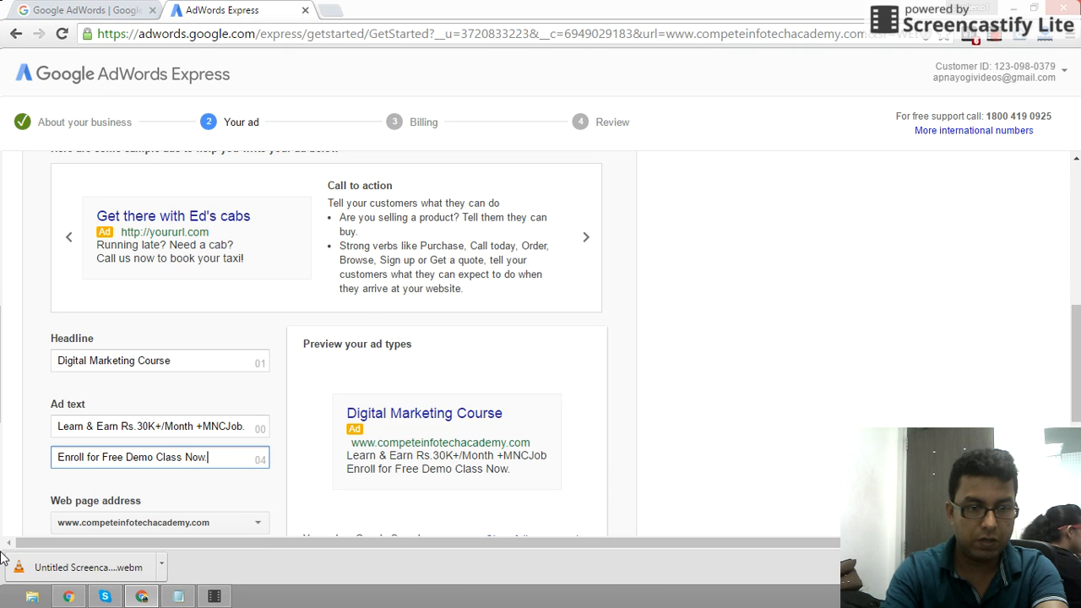
text(L)
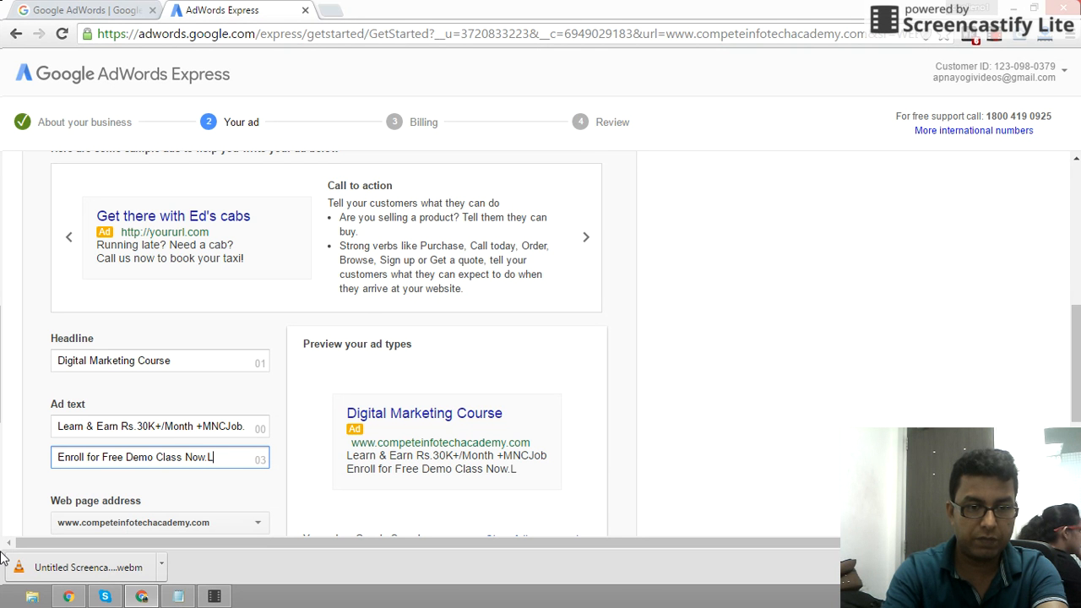
text(.Seat)
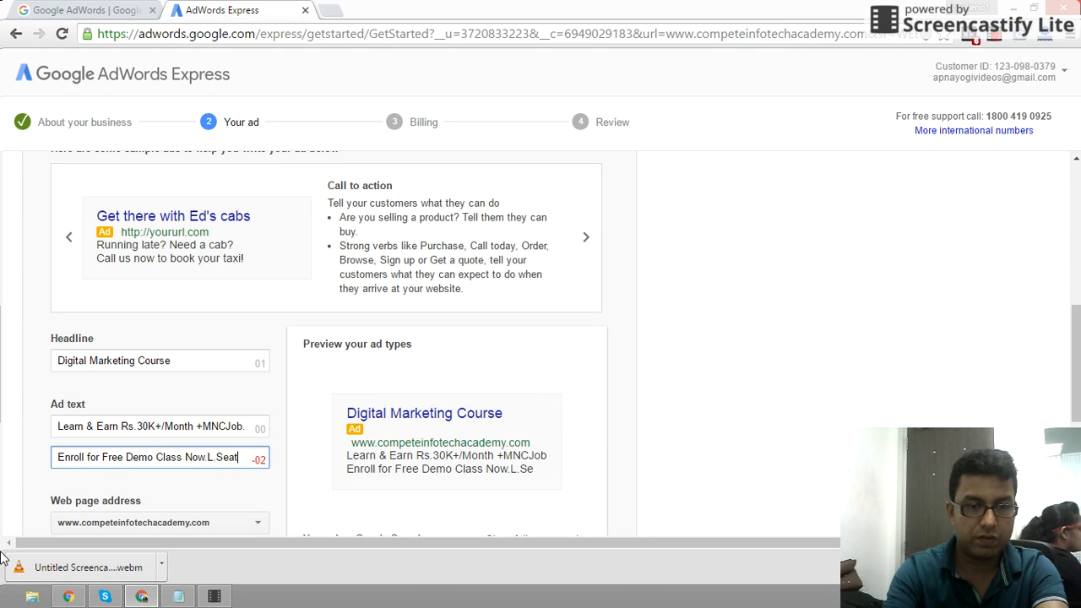
key(BackSpace)
key(BackSpace)
key(BackSpace)
key(BackSpace)
key(BackSpace)
key(BackSpace)
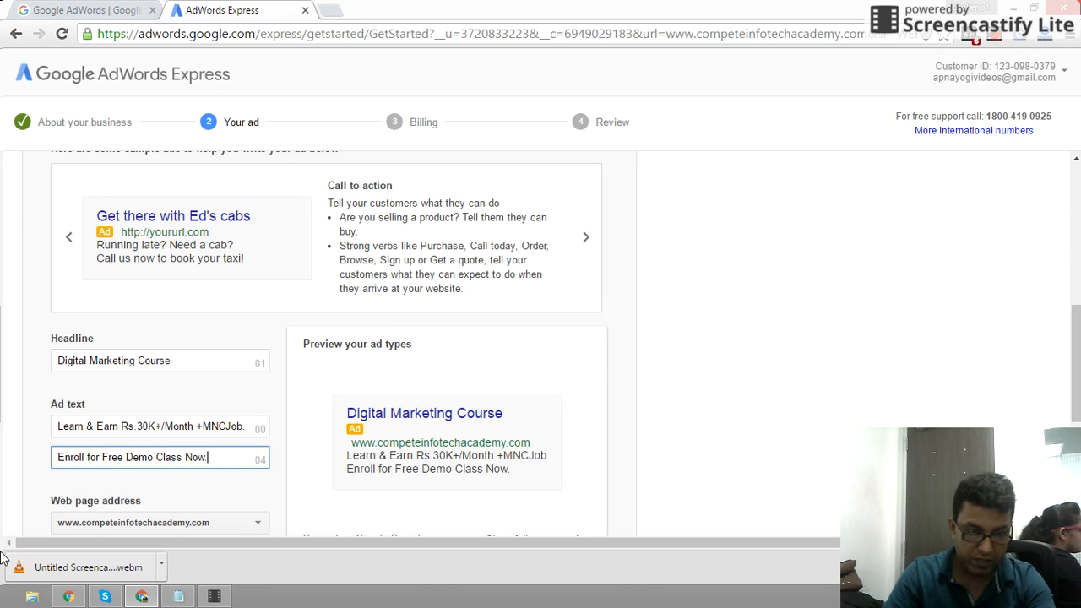
key(BackSpace)
key(BackSpace)
key(BackSpace)
key(BackSpace)
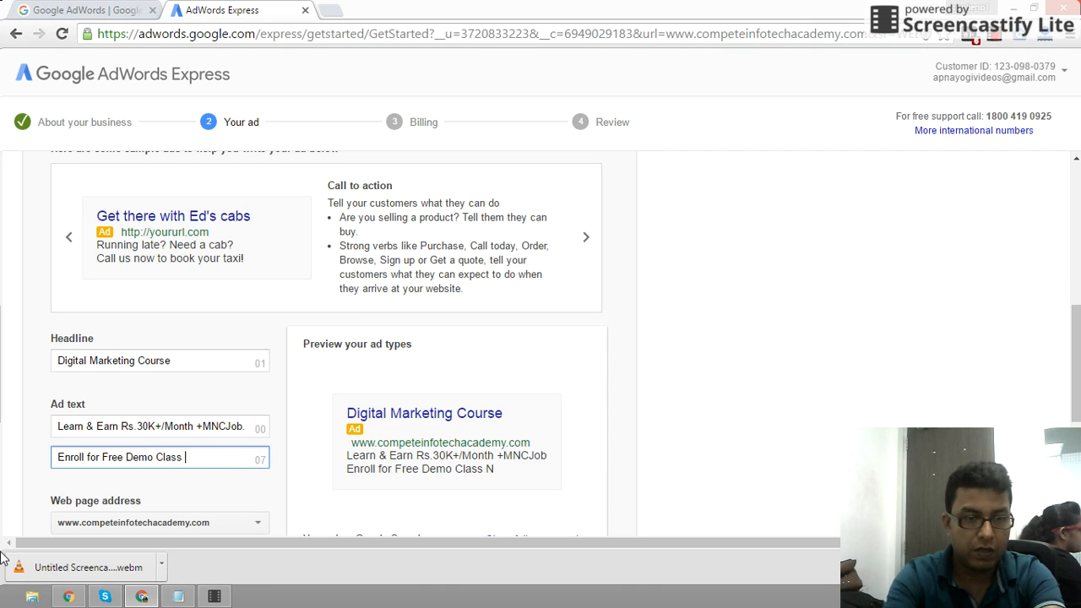
text(& )
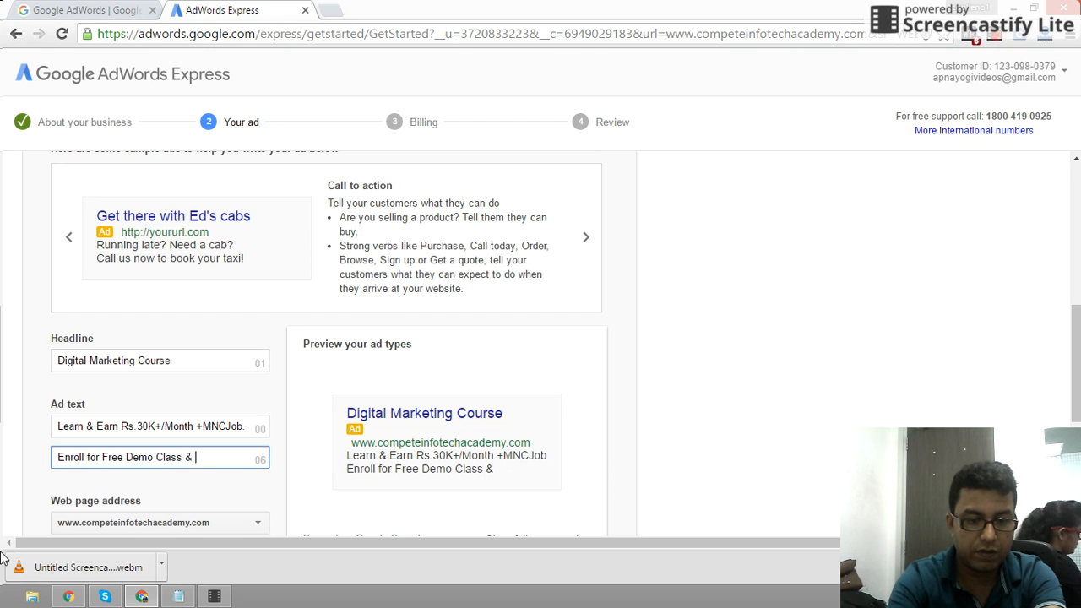
text(Brochure)
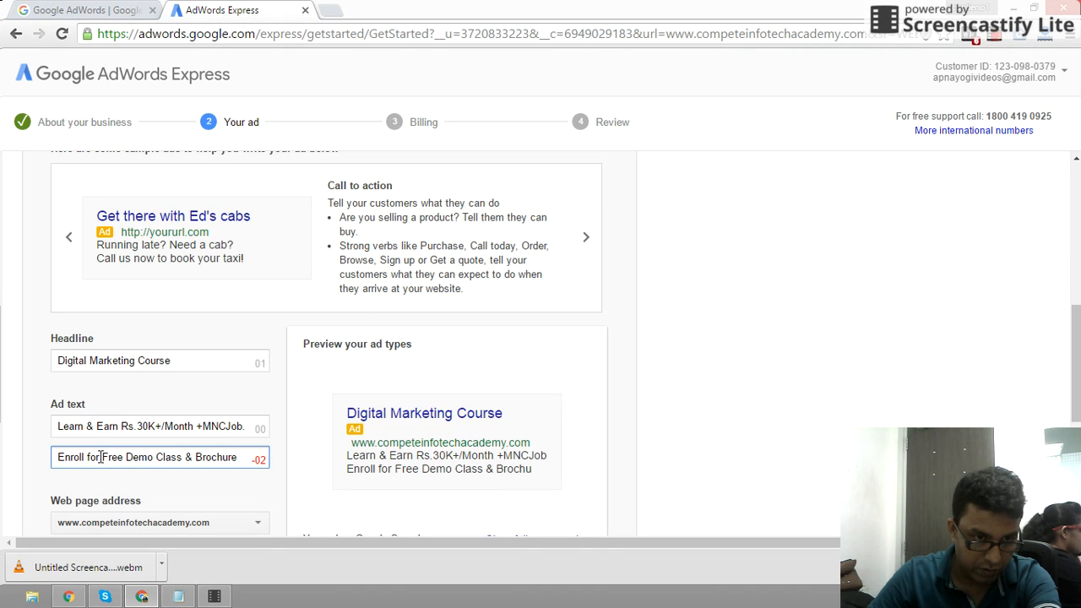
- Change 'Enroll for' to 'Get' and end the line with 'Now.'
drag(102, 457, 37, 461)
text(Ge)
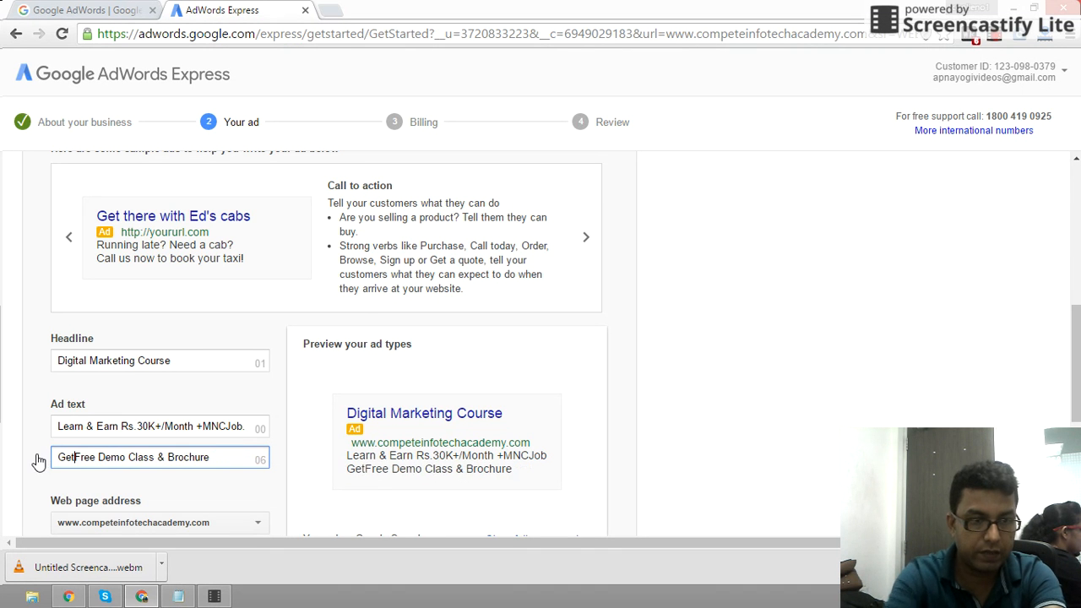
text(t)
click(224, 457)
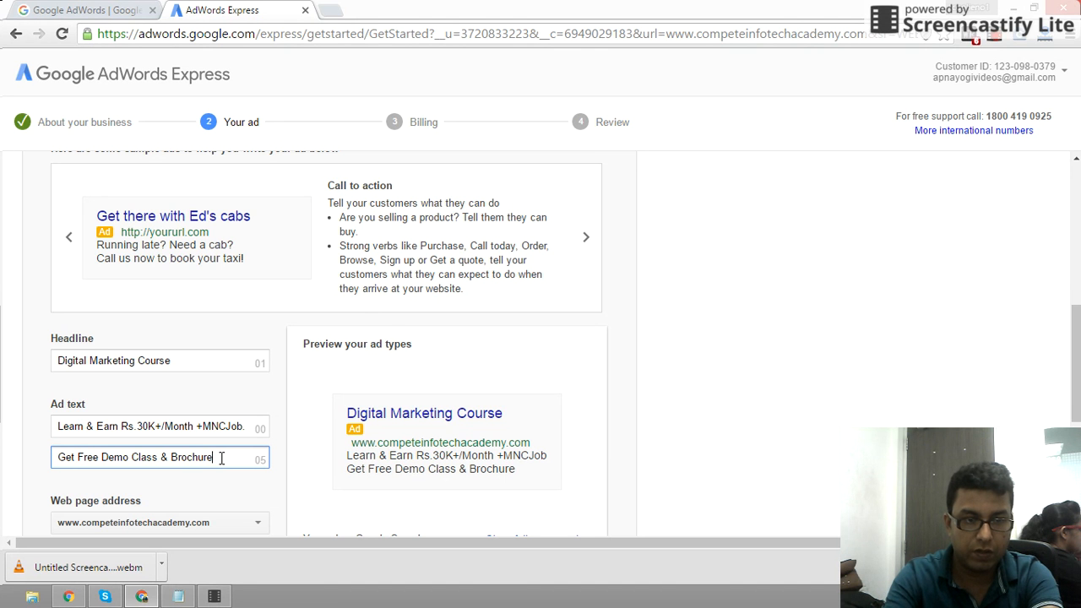
text(Noq)
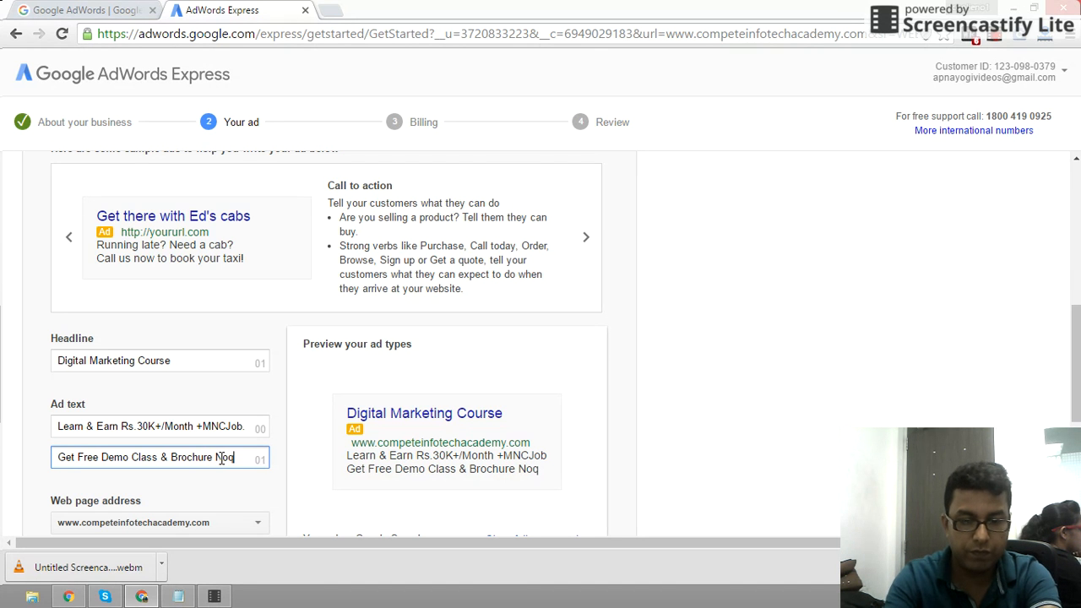
text(.)
key(BackSpace)
key(BackSpace)
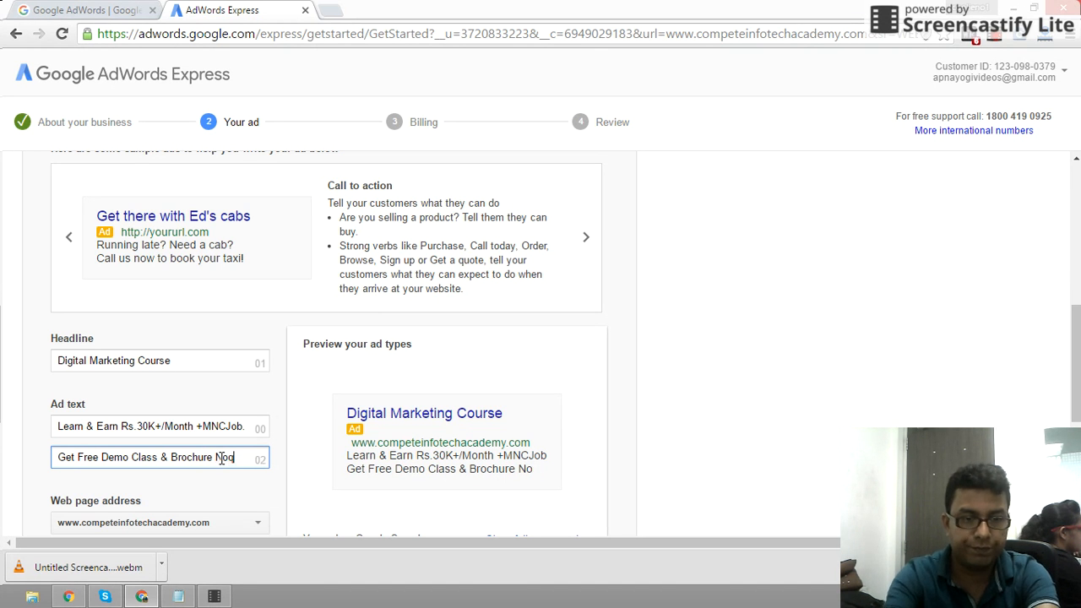
text(w.)
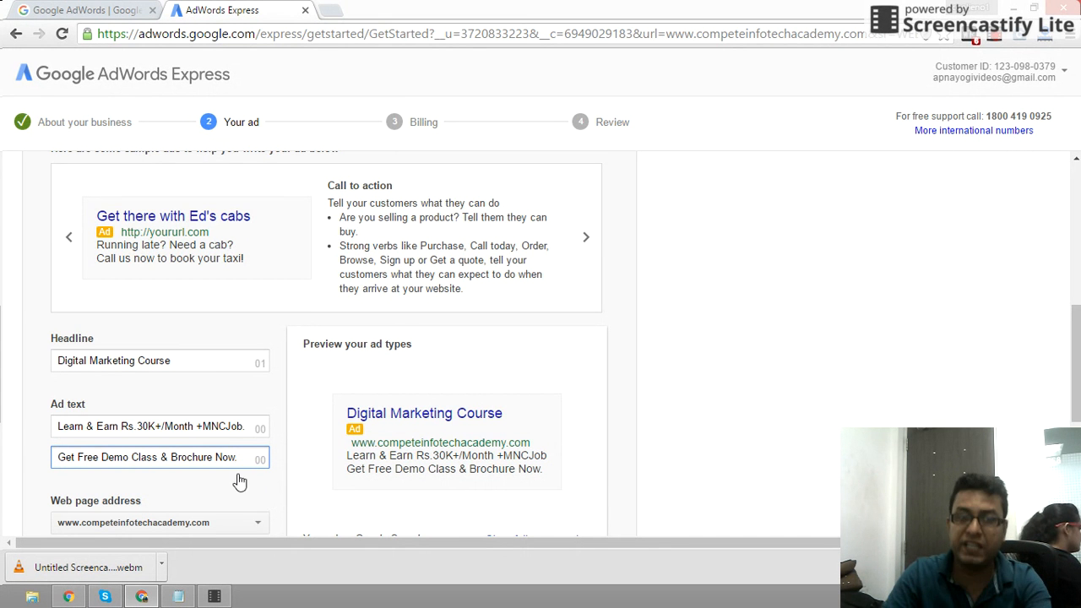
- Look at the Web page address choices, then start a new browser tab
scroll(321, 507, down, 2)
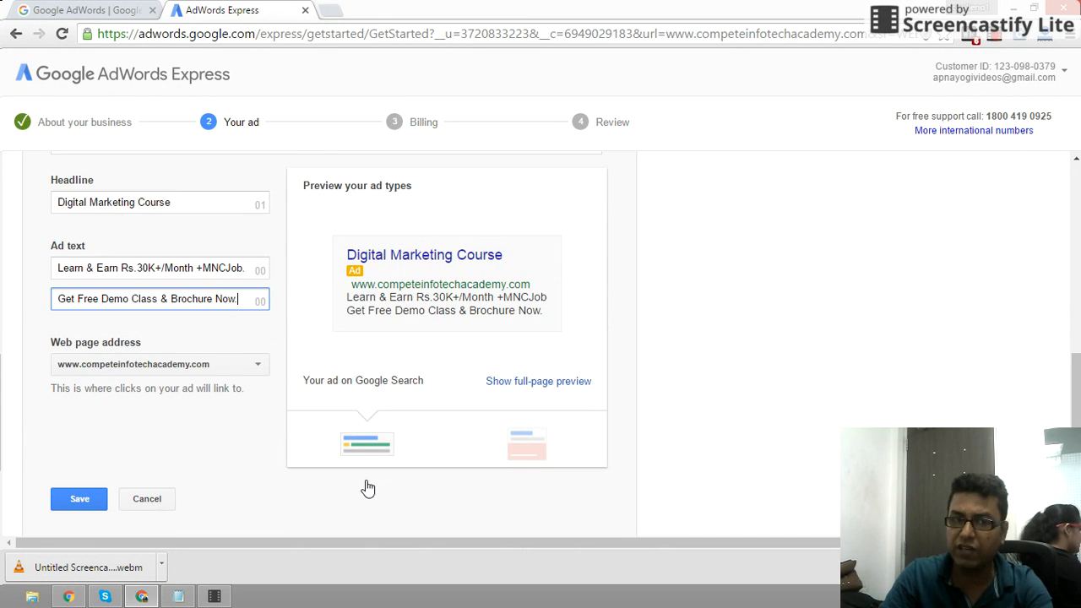
click(243, 372)
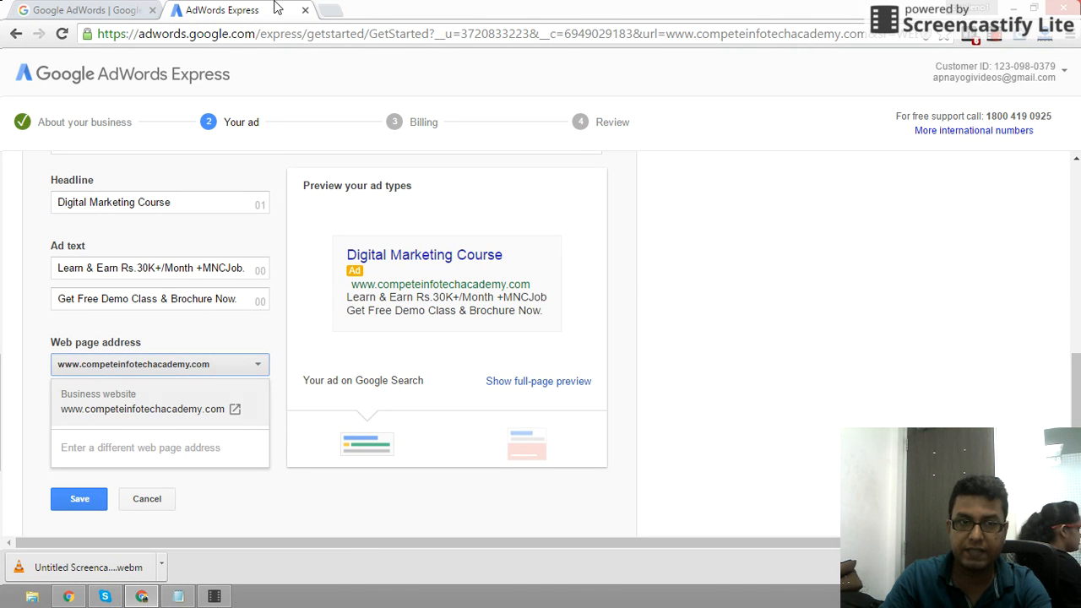
click(338, 12)
- Load the competeinfotechacademy.com website and browse its enquiry form section
text(com)
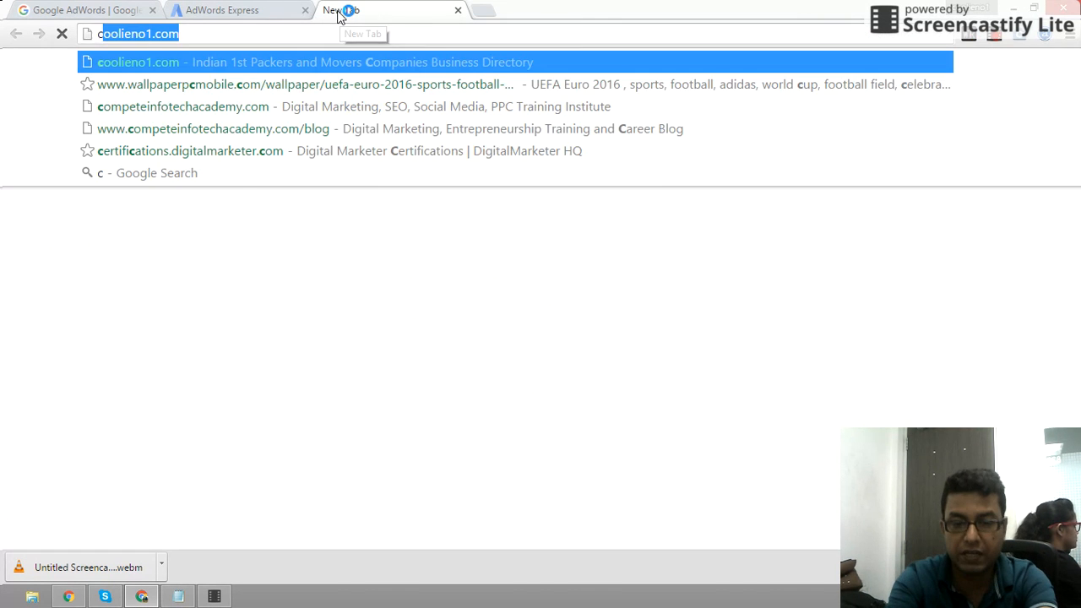
text(pete)
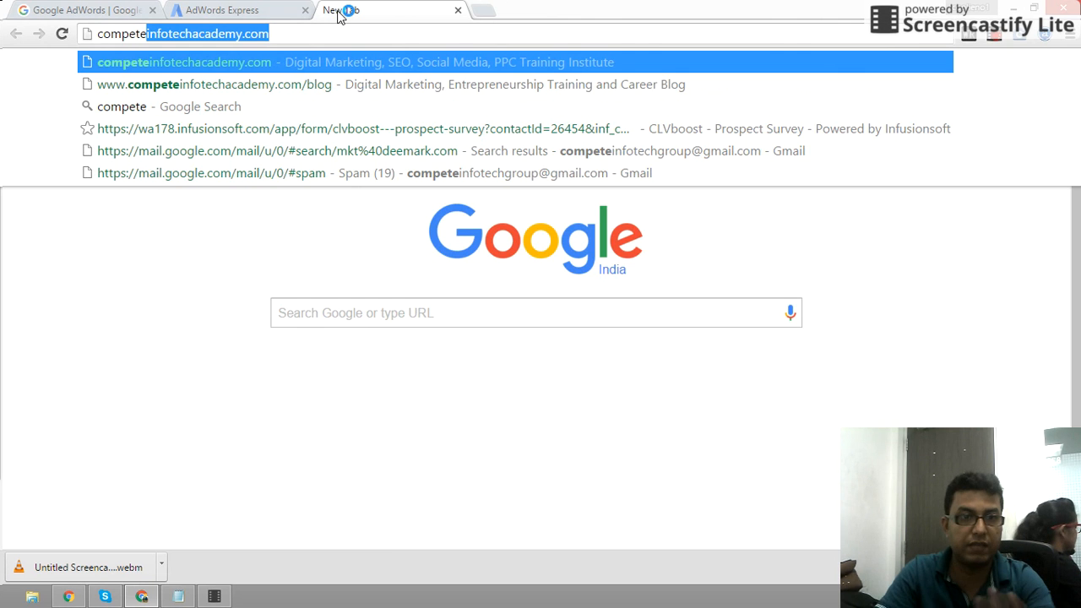
key(Return)
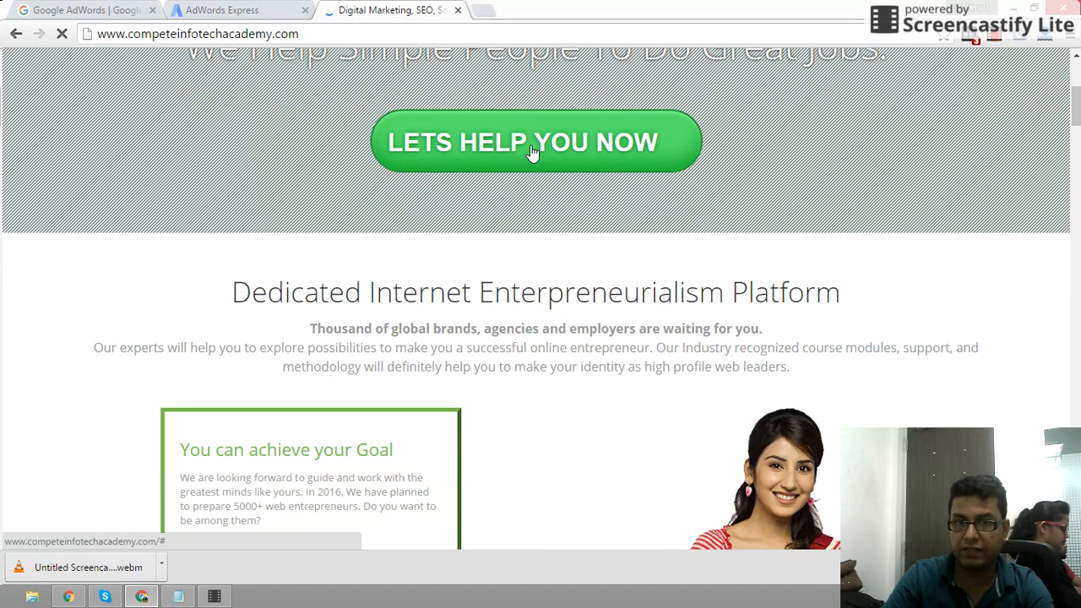
drag(1077, 103, 1079, 68)
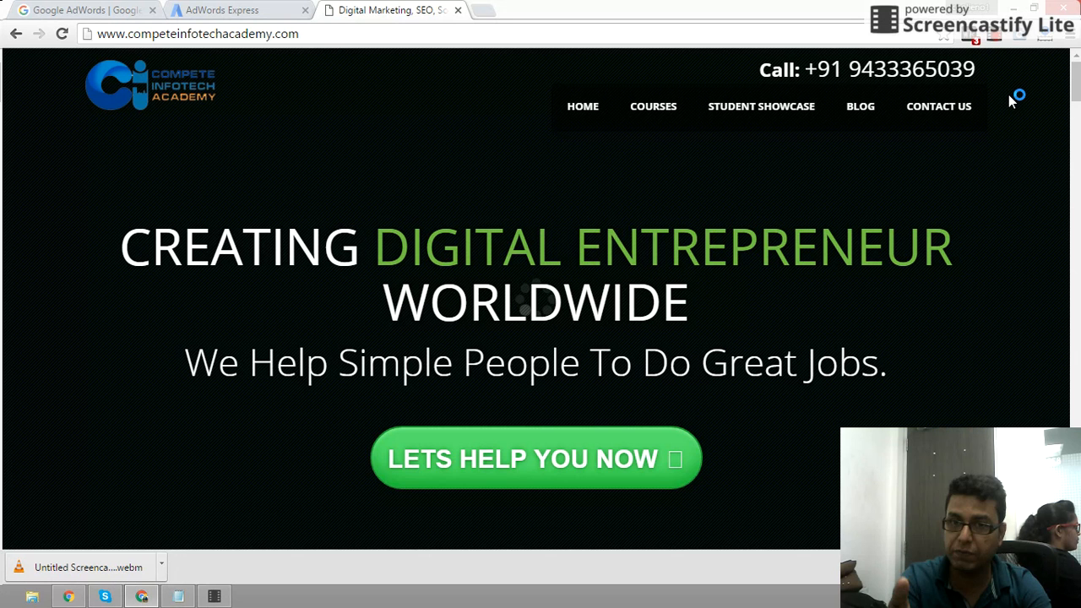
scroll(871, 347, down, 5)
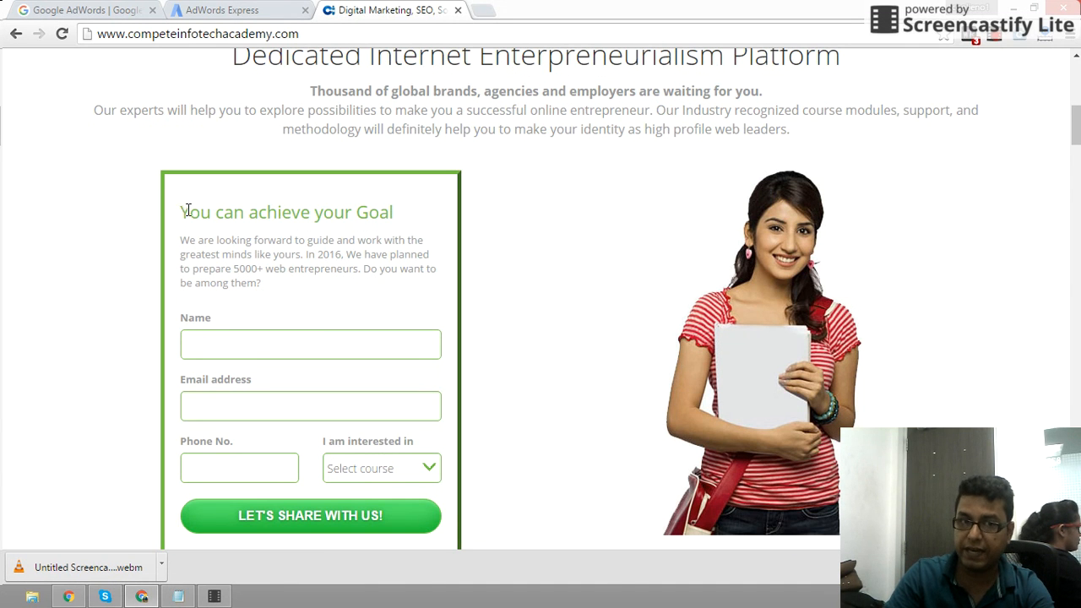
drag(190, 211, 618, 378)
scroll(619, 378, down, 10)
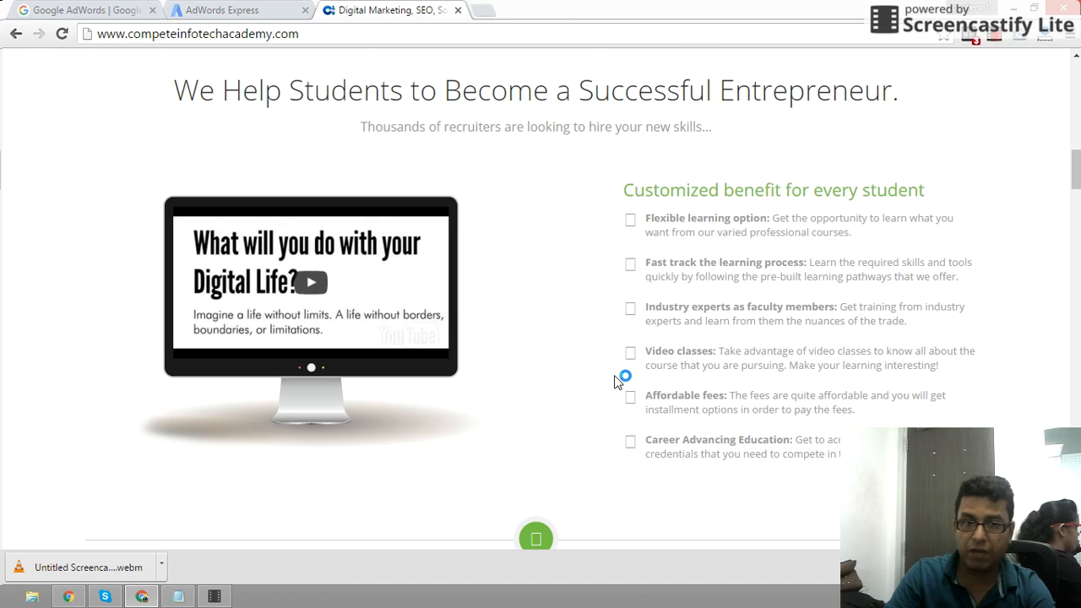
scroll(659, 392, down, 5)
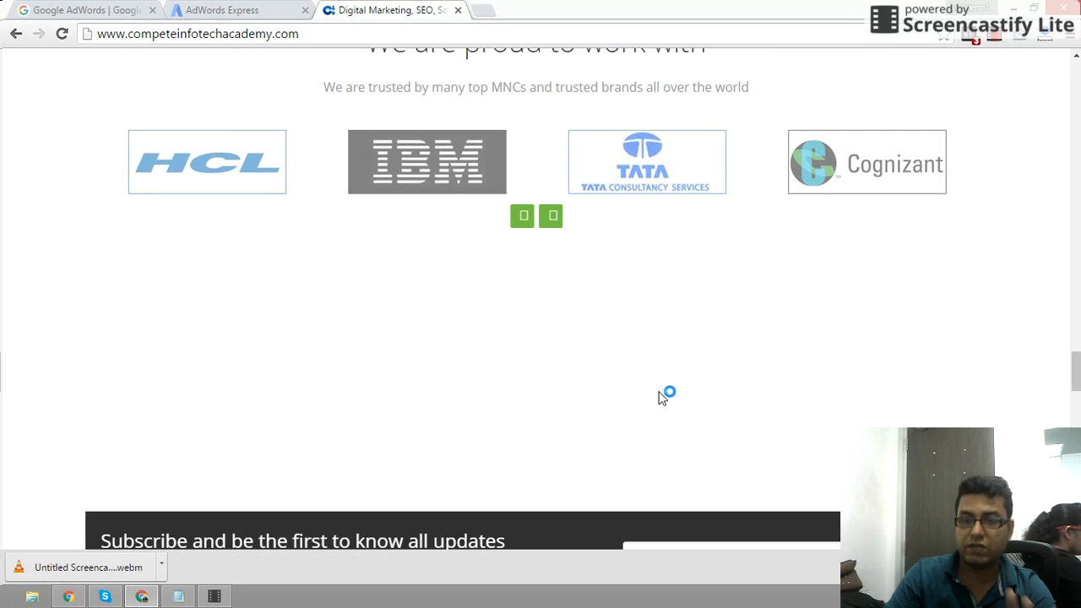
scroll(663, 393, up, 12)
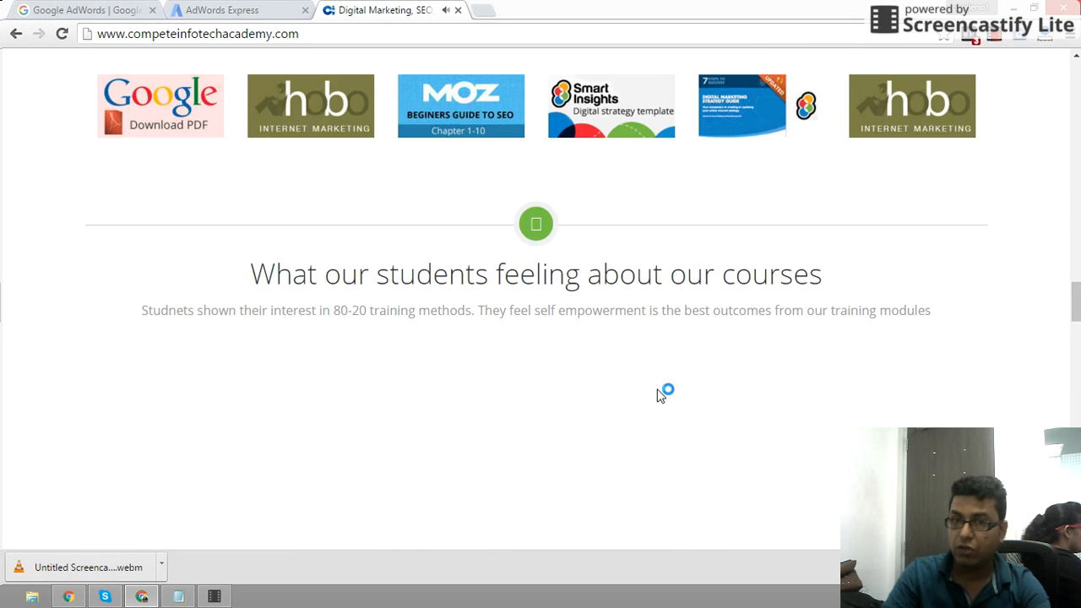
scroll(656, 376, up, 8)
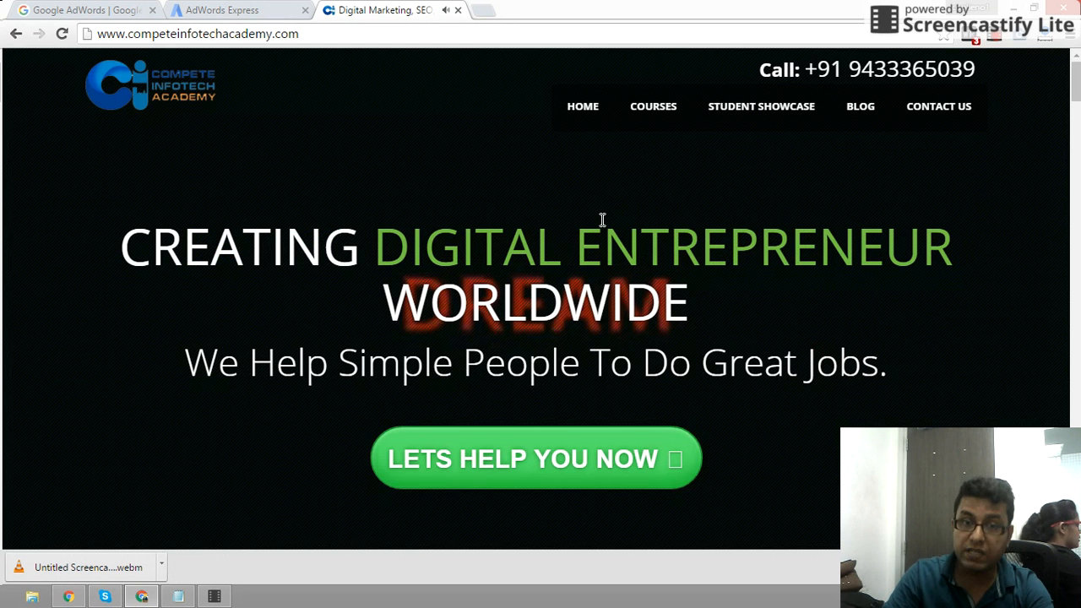
- Go to the Digital Marketing course page, select its address, and return to AdWords Express
mouse_move(658, 114)
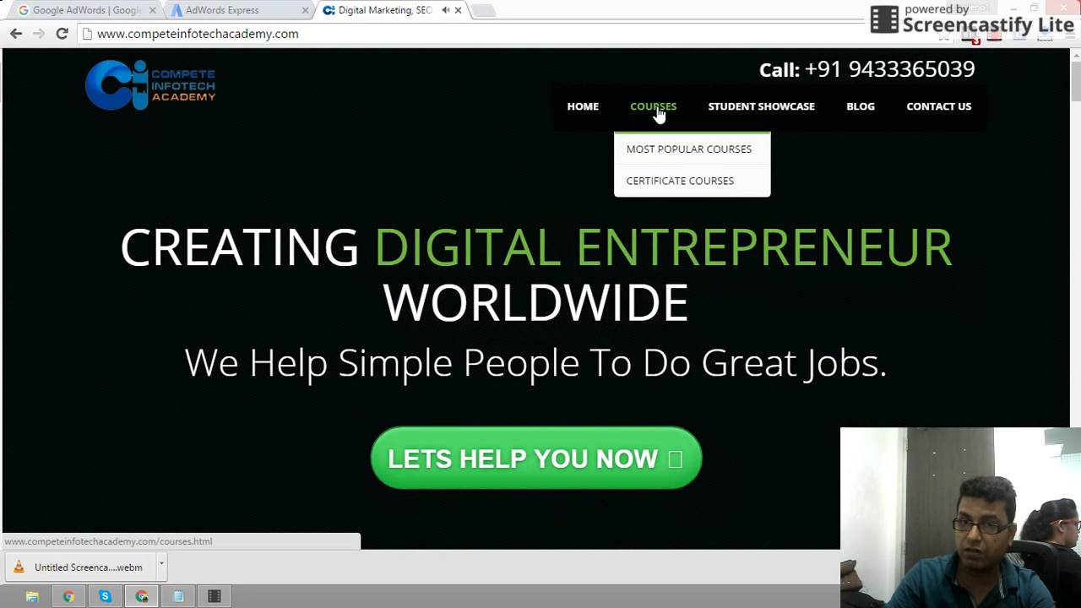
mouse_move(633, 152)
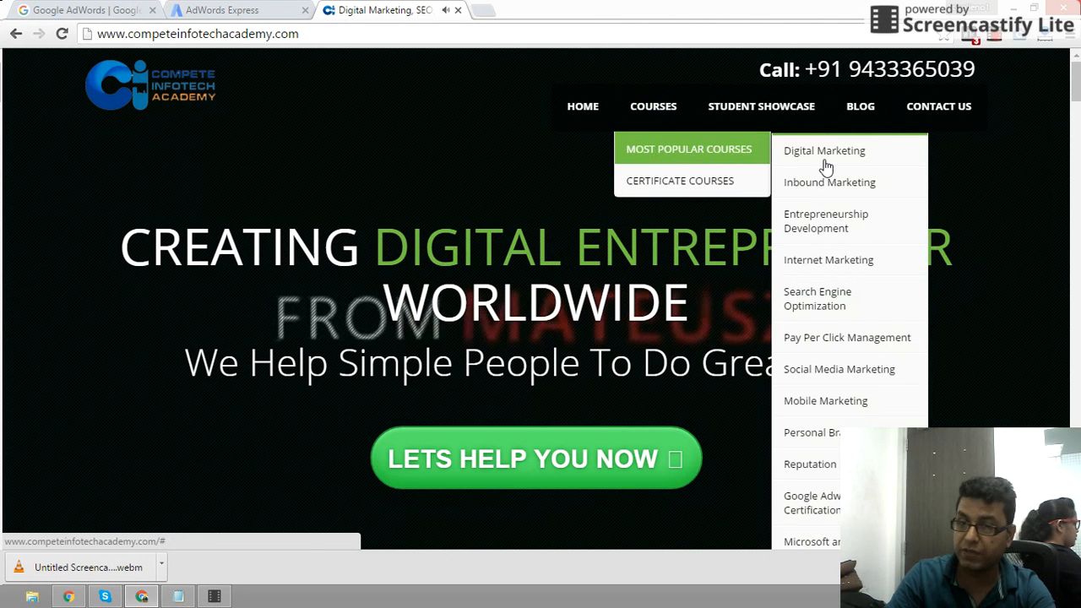
click(856, 155)
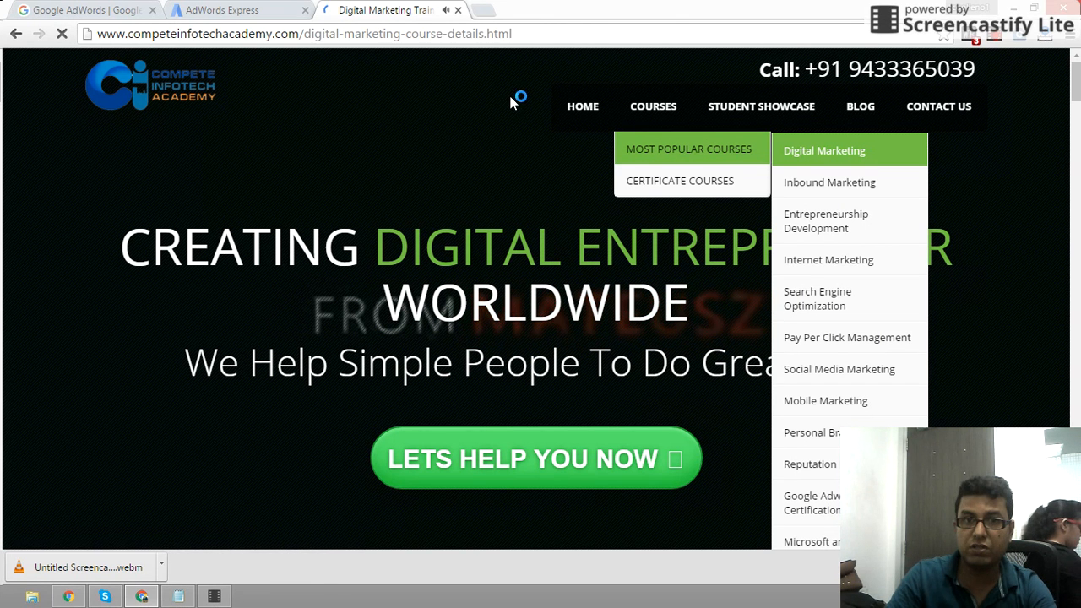
click(411, 34)
key(ctrl+c)
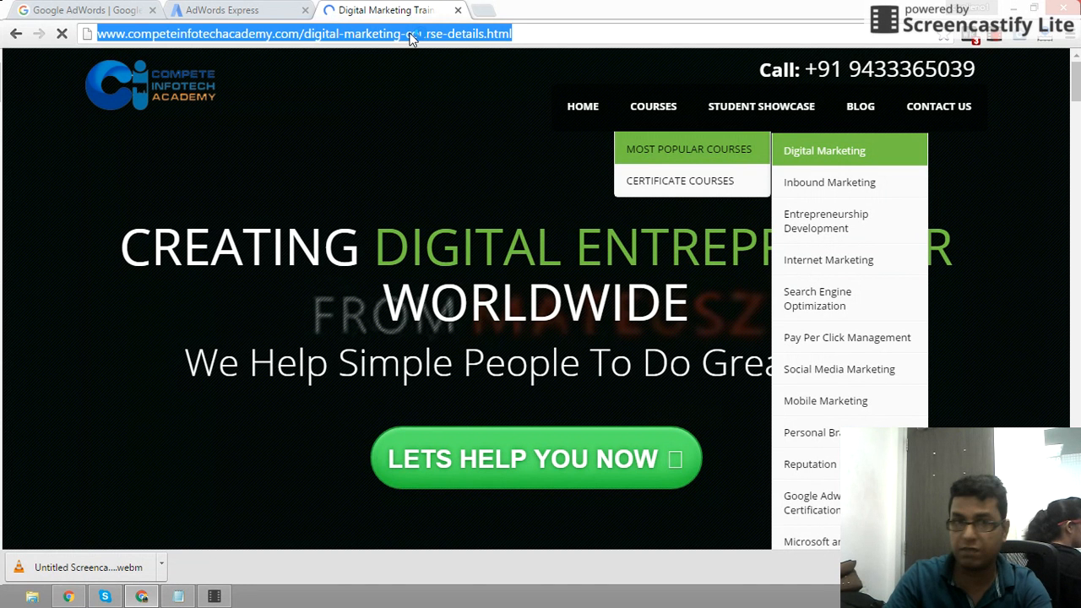
click(221, 10)
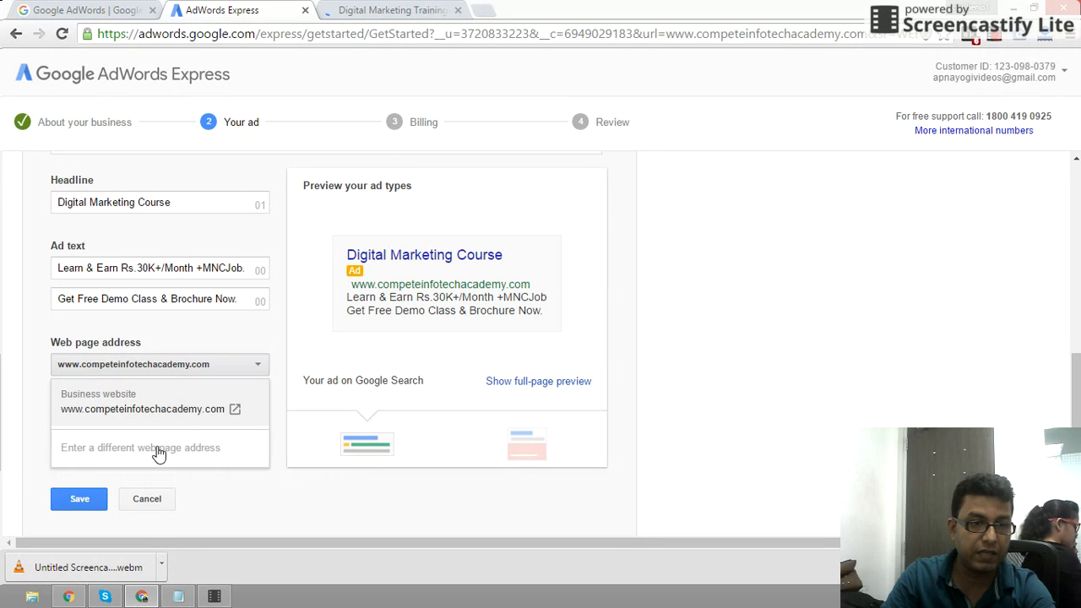
- Paste the Digital Marketing course page URL as a different web page address and save the ad
click(158, 448)
key(ctrl+v)
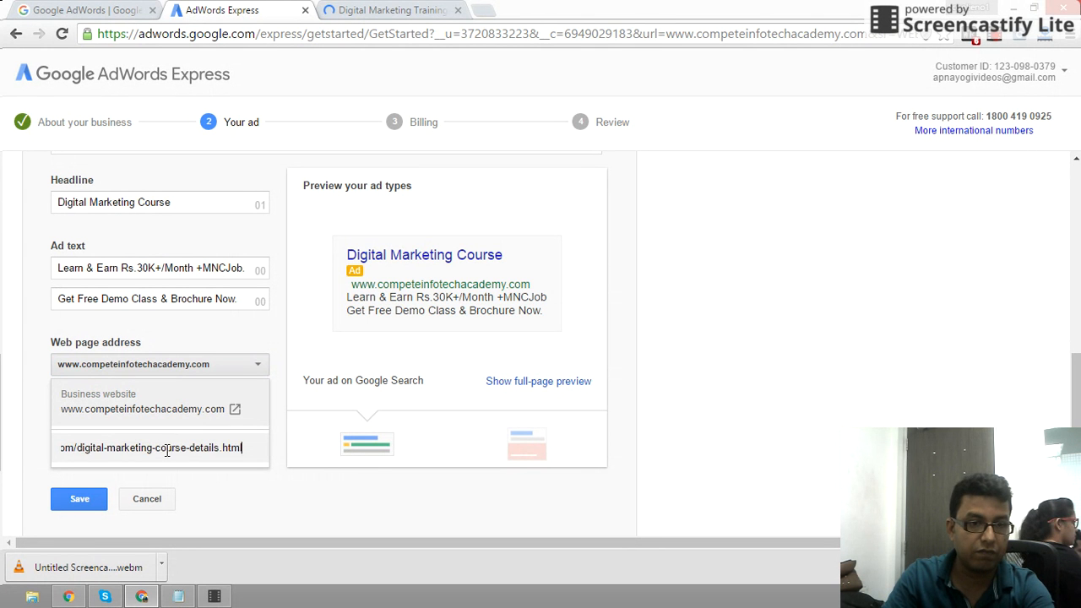
click(221, 496)
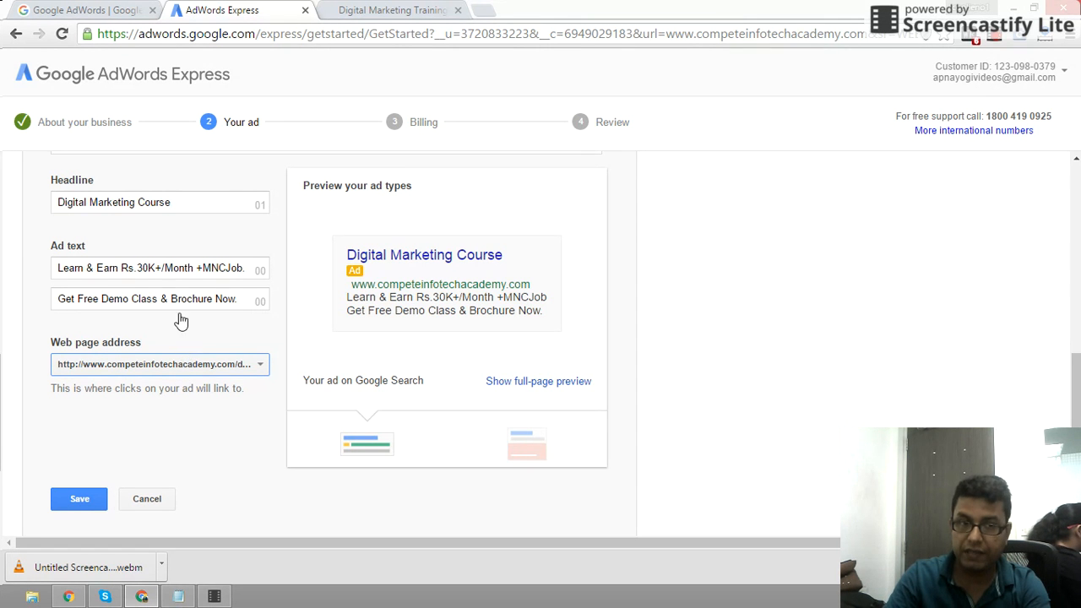
drag(56, 202, 168, 203)
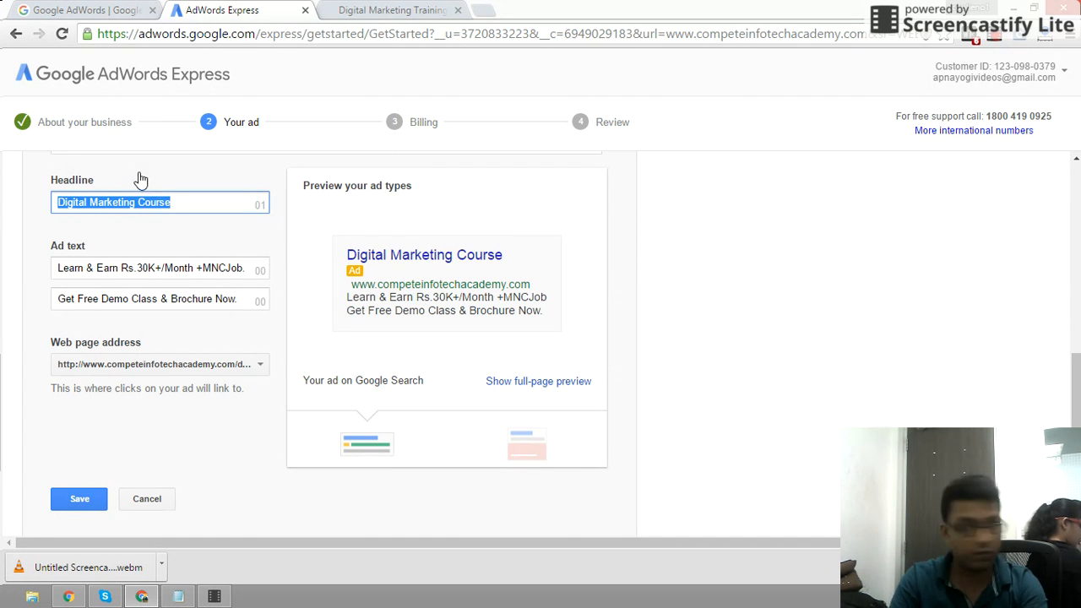
click(79, 500)
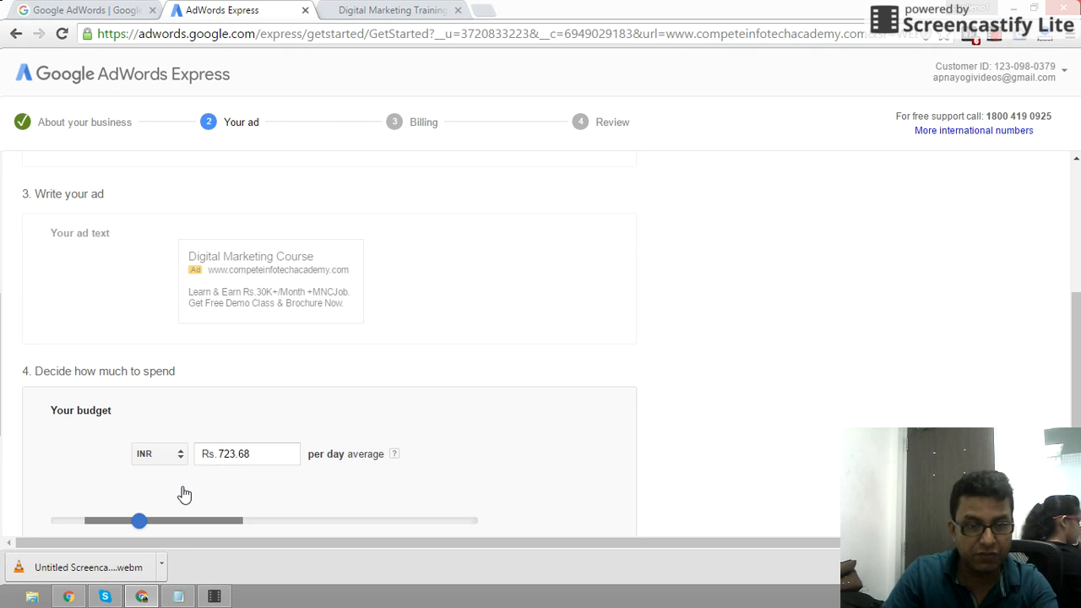
- Change the daily budget from 723.68 to Rs. 100, save, and continue to Billing
scroll(305, 484, down, 1)
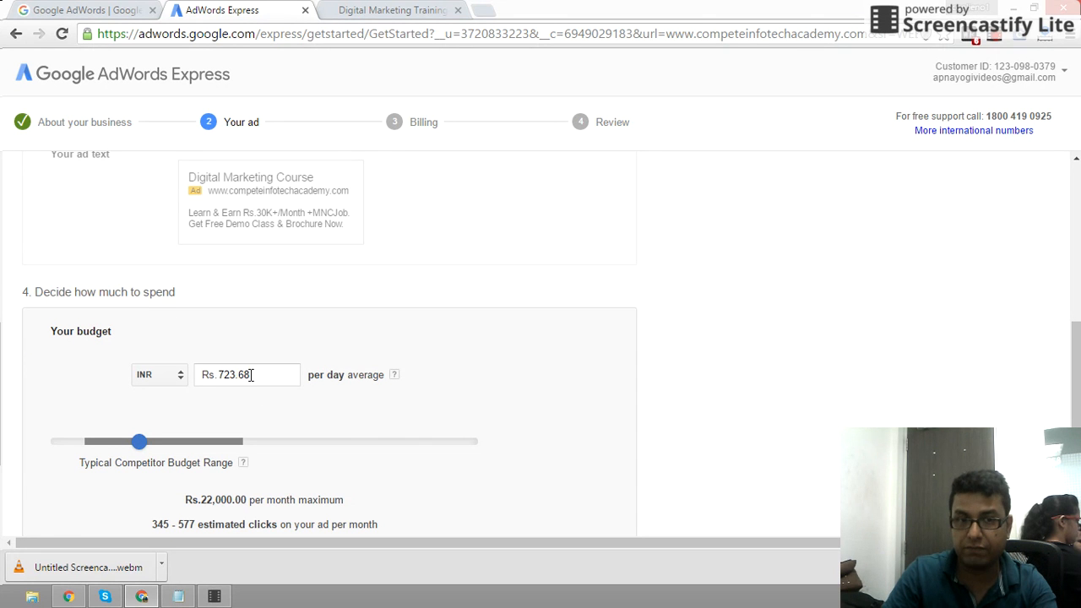
drag(250, 375, 217, 377)
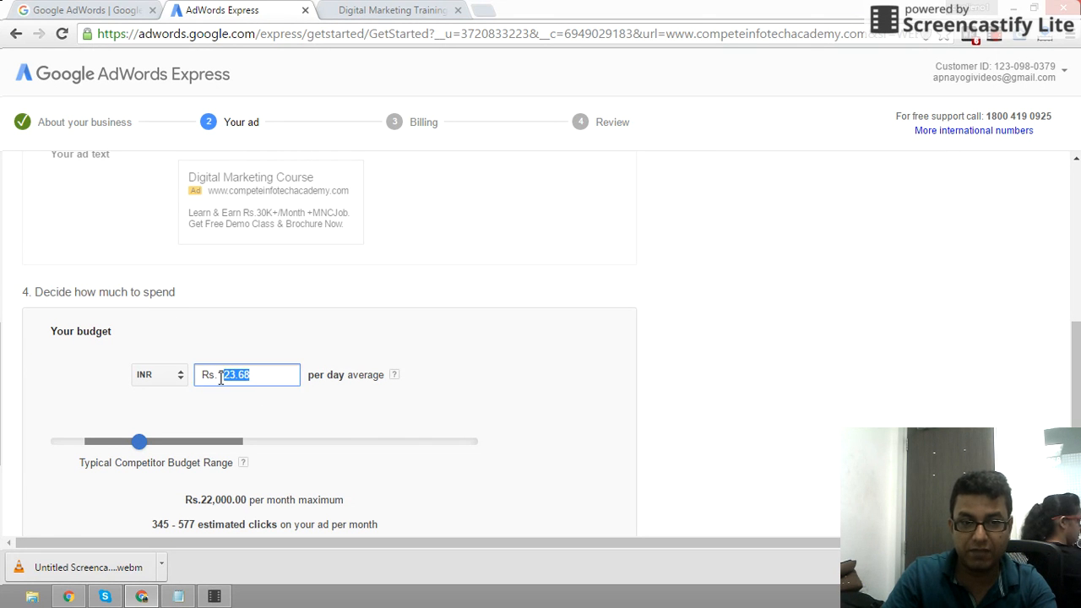
text(1)
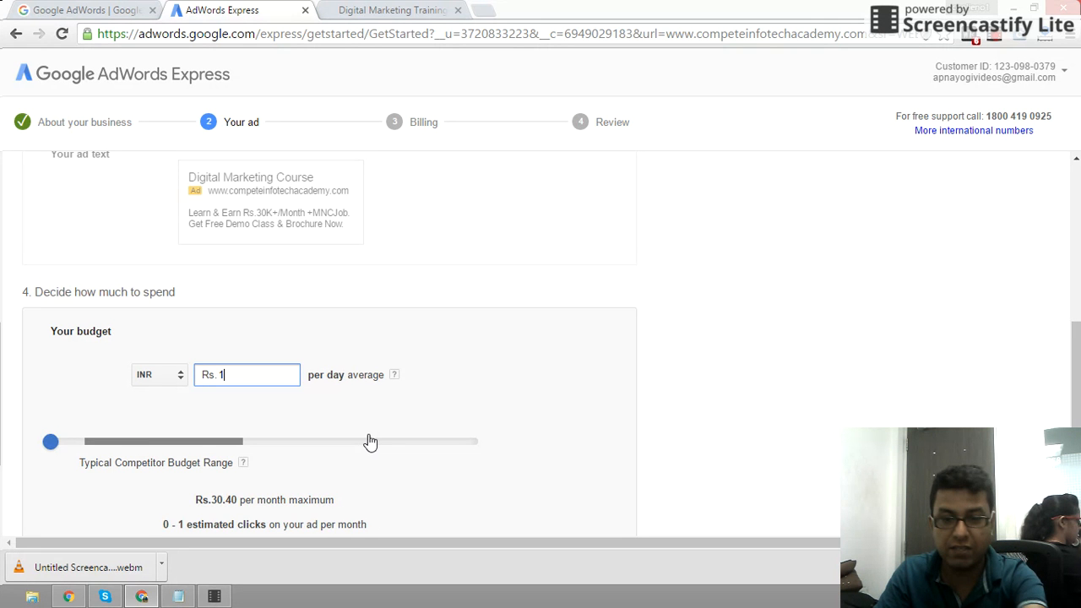
text(00)
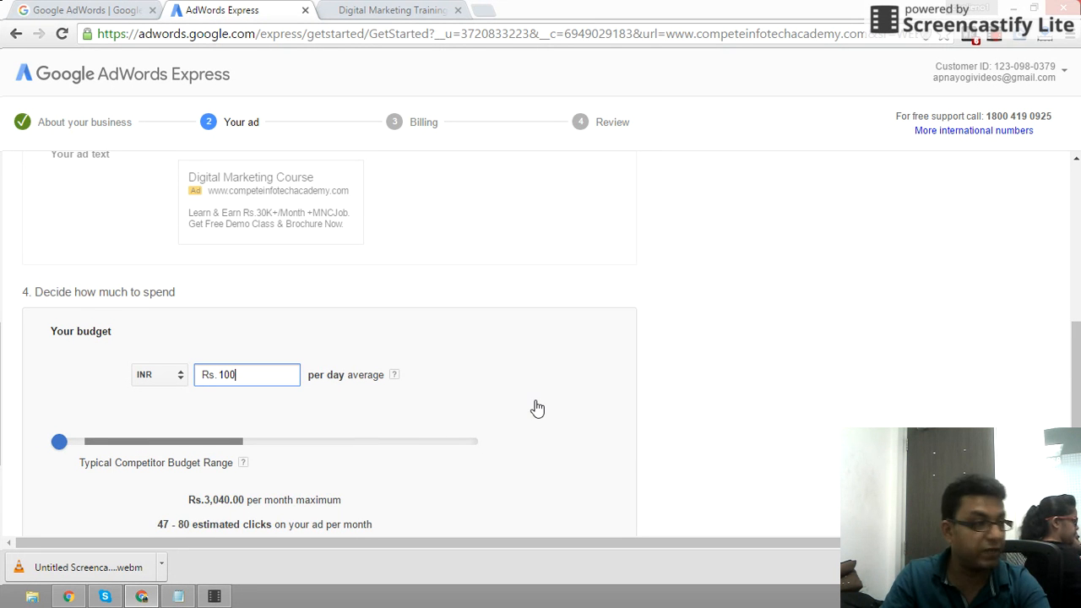
scroll(545, 409, down, 2)
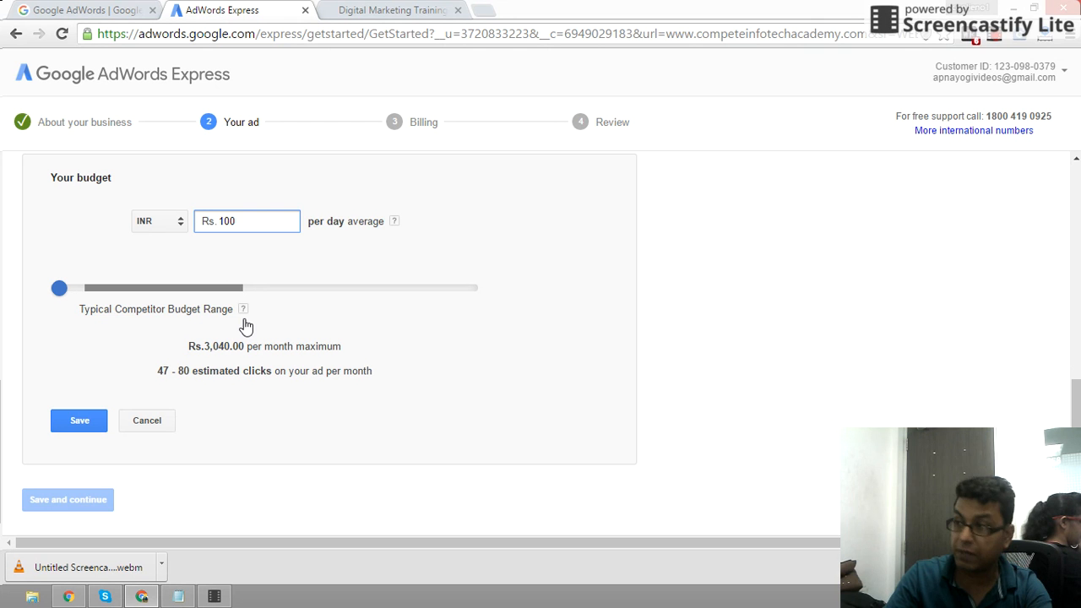
click(82, 427)
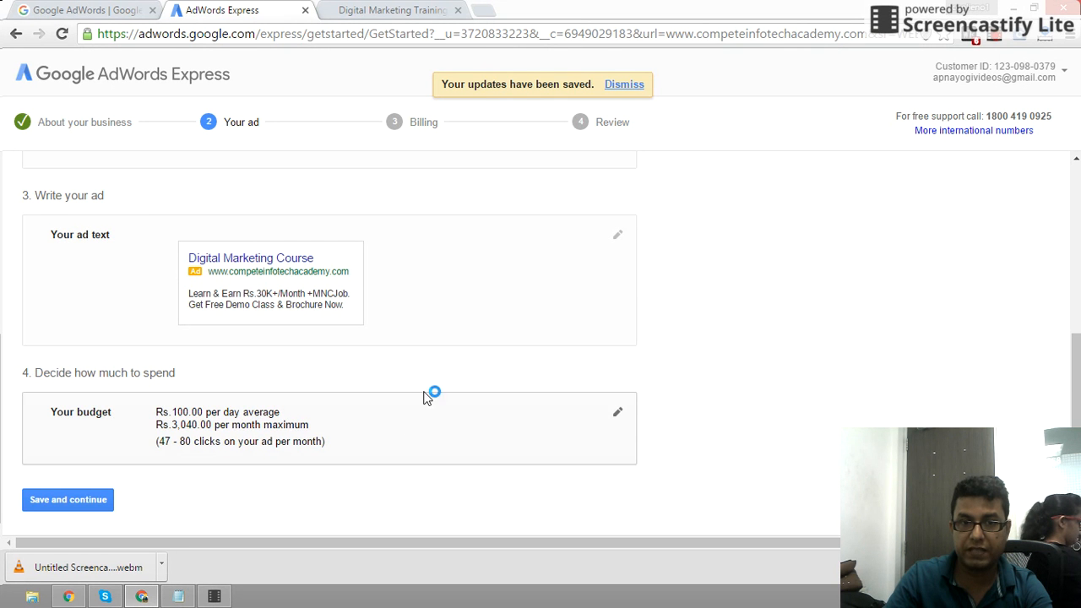
click(77, 506)
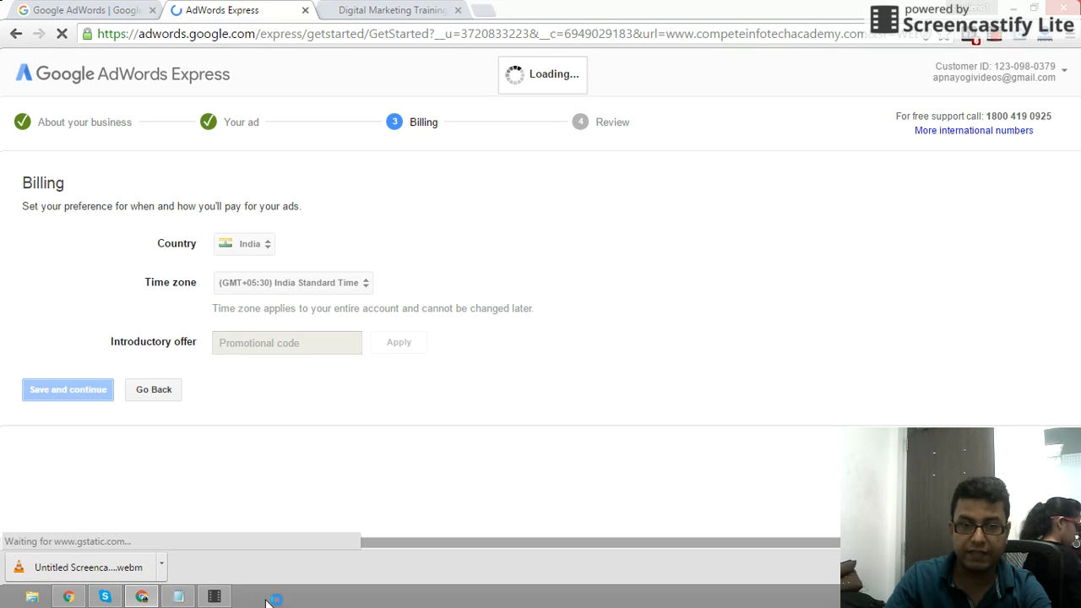
- Copy the promotional code from the notes and return to the Billing page
click(177, 597)
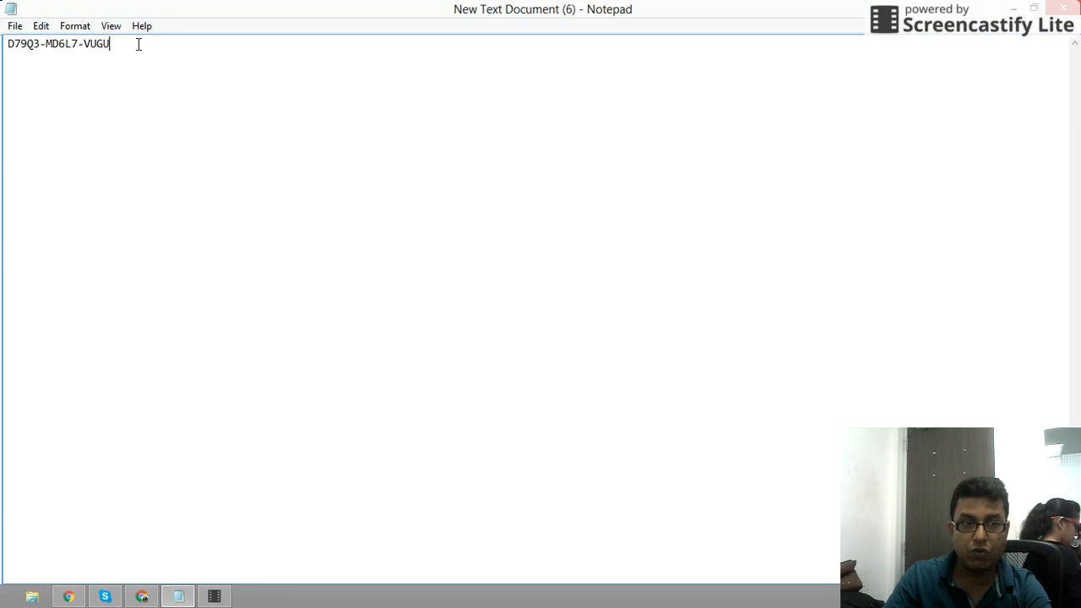
drag(138, 44, 4, 47)
key(ctrl+c)
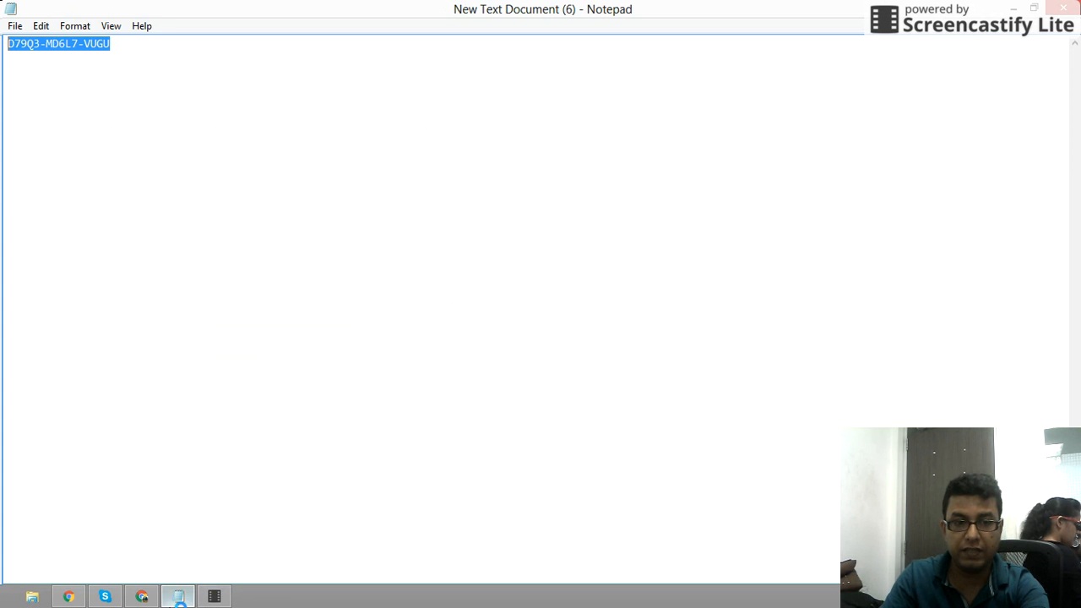
click(142, 597)
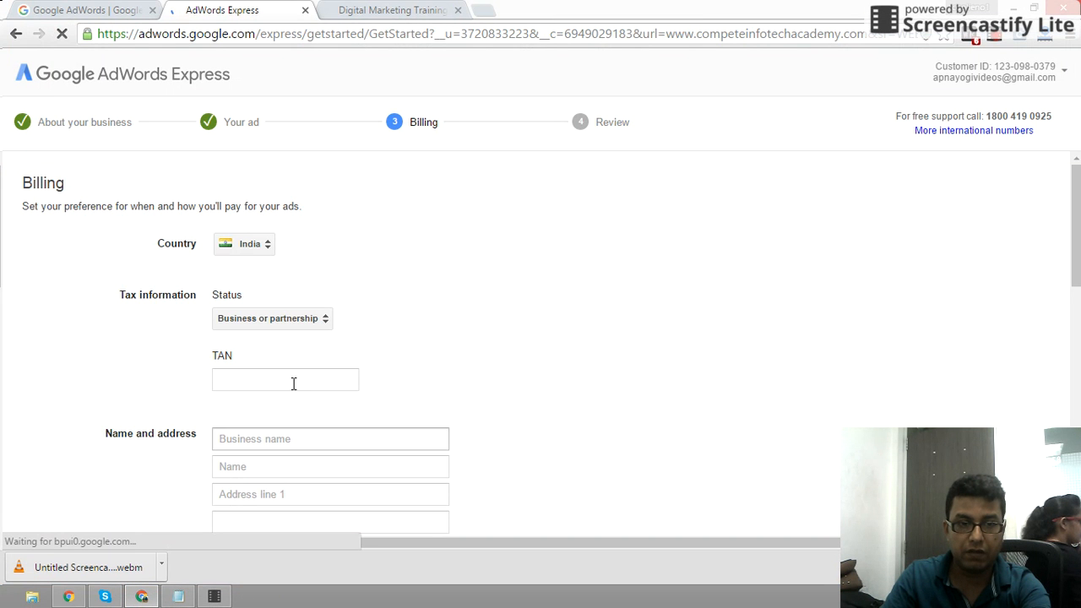
- Paste the copied promotional code under Introductory offer and apply it
scroll(502, 394, down, 5)
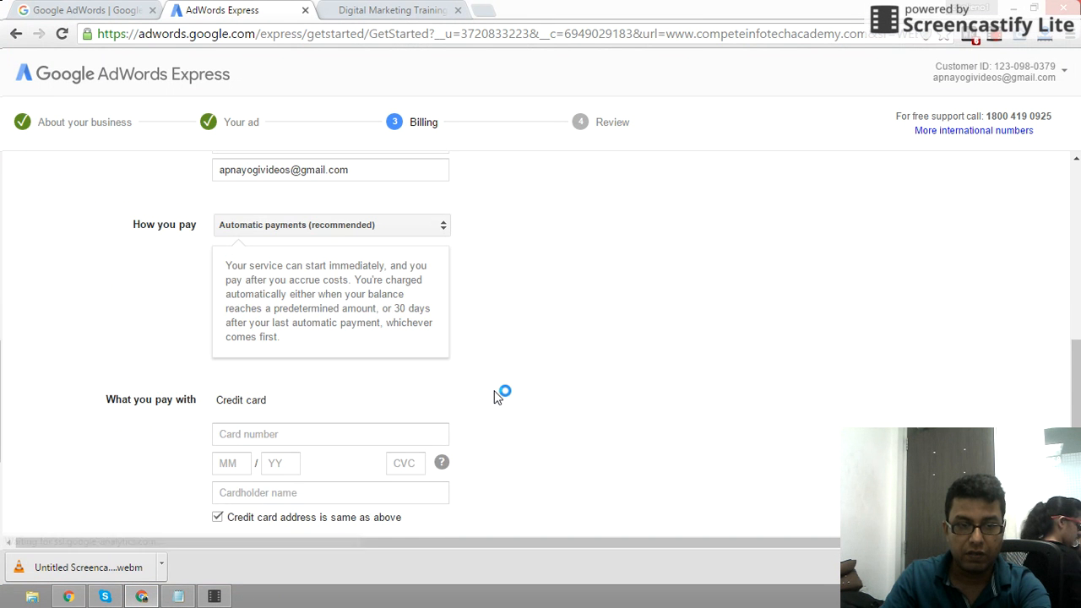
scroll(917, 329, down, 1)
scroll(746, 457, down, 1)
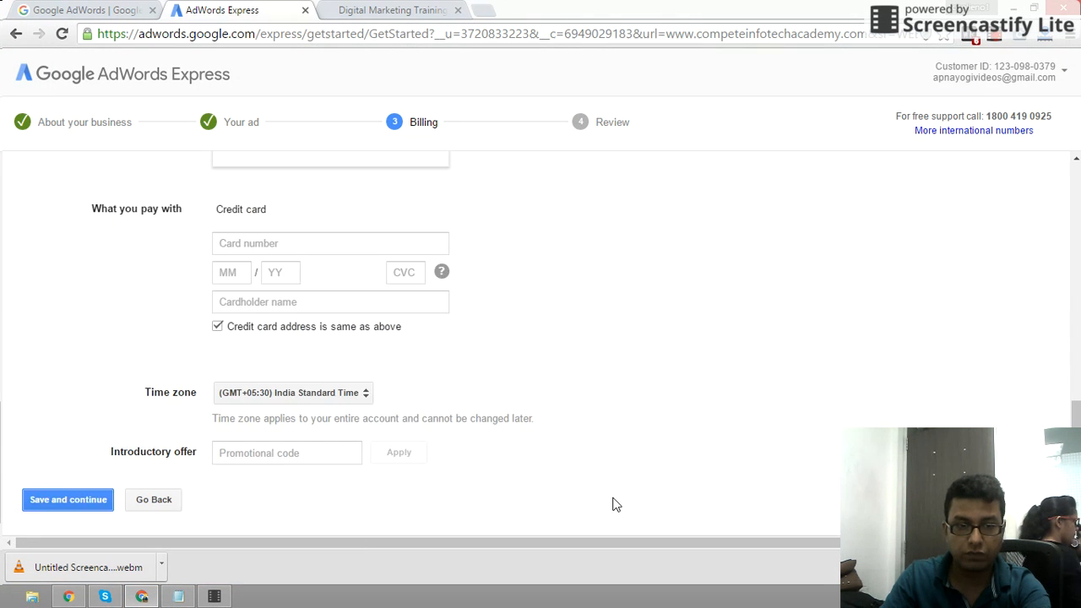
click(252, 453)
key(ctrl+v)
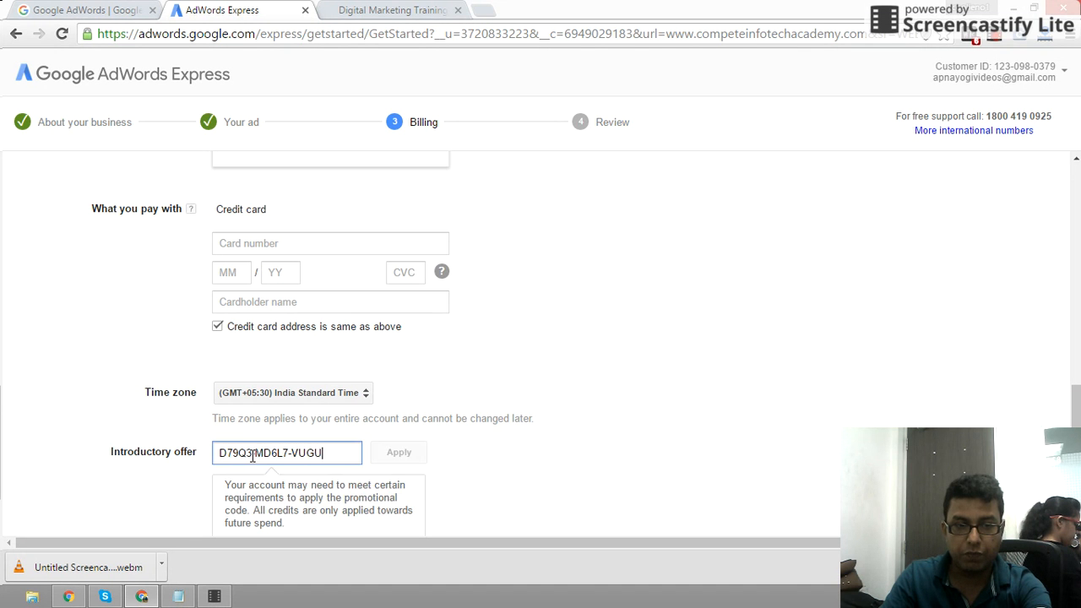
click(402, 454)
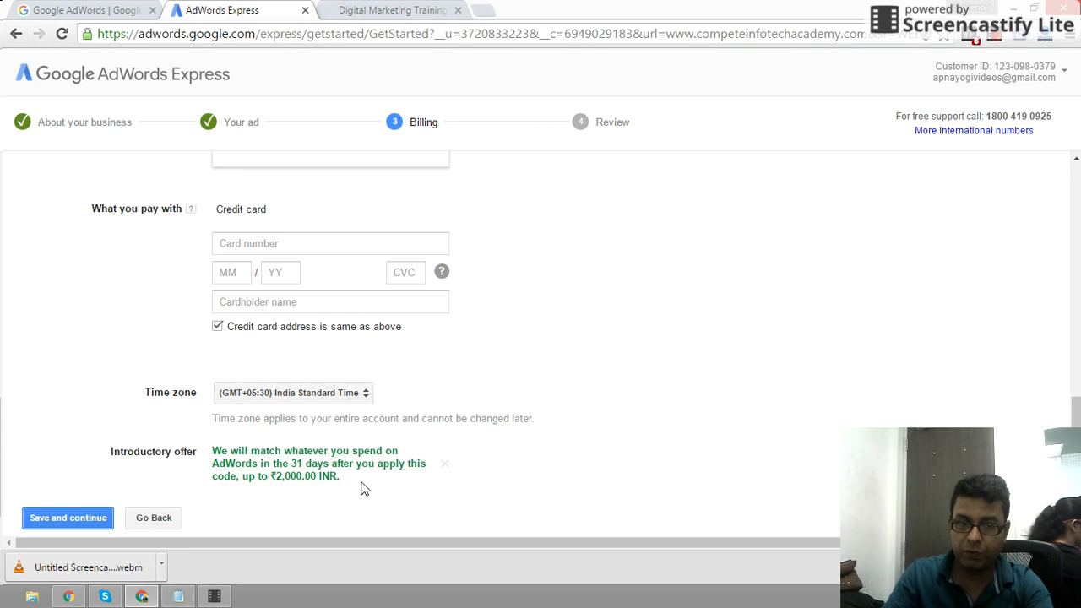
- Set tax status to Individual and enter the account holder's full name
scroll(700, 426, up, 5)
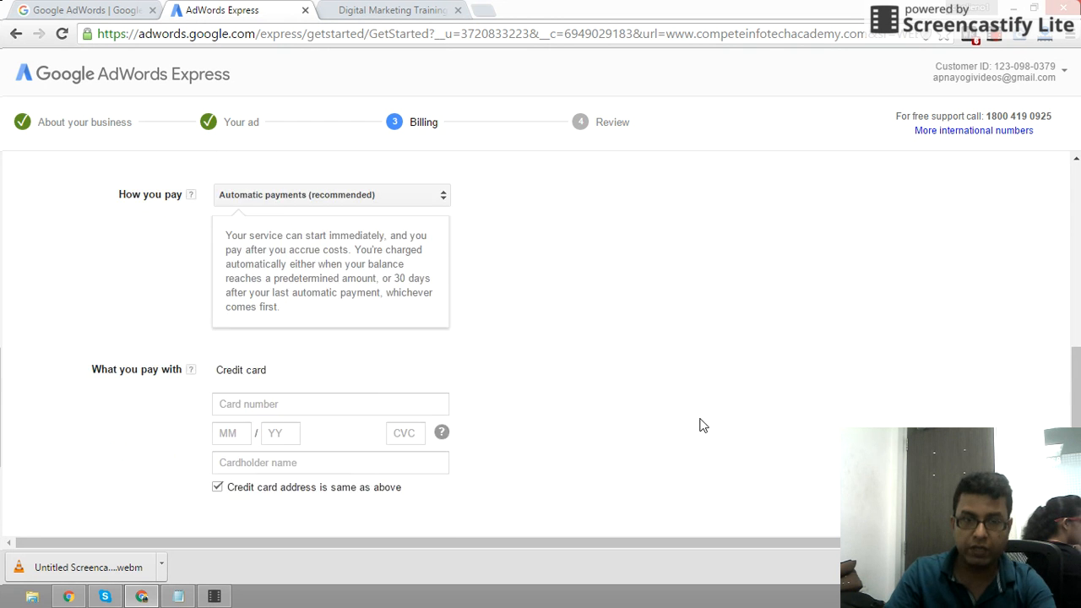
scroll(700, 426, up, 3)
scroll(700, 426, up, 1)
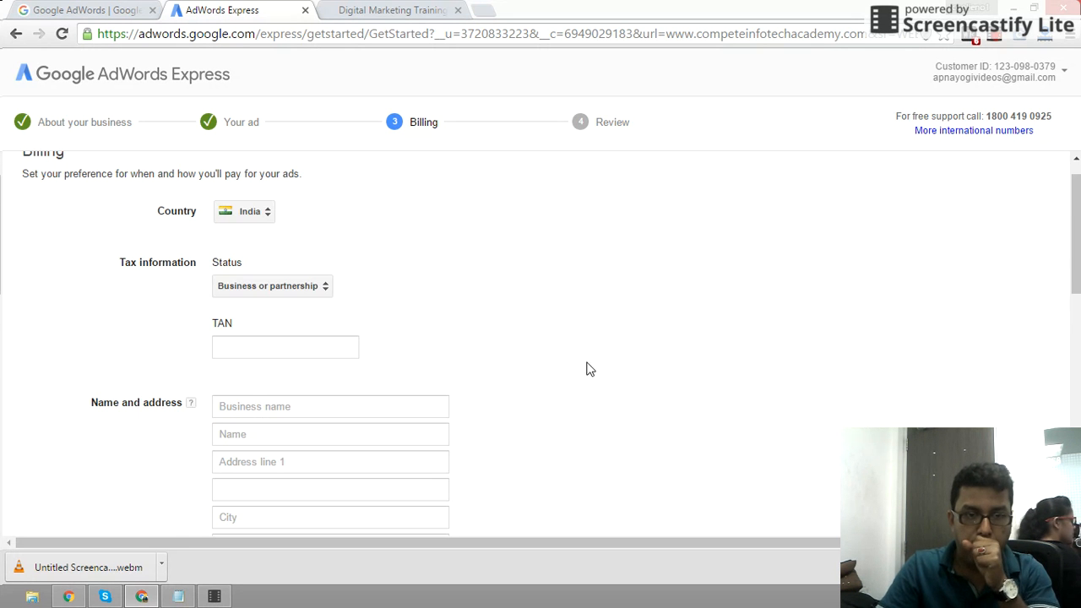
click(296, 290)
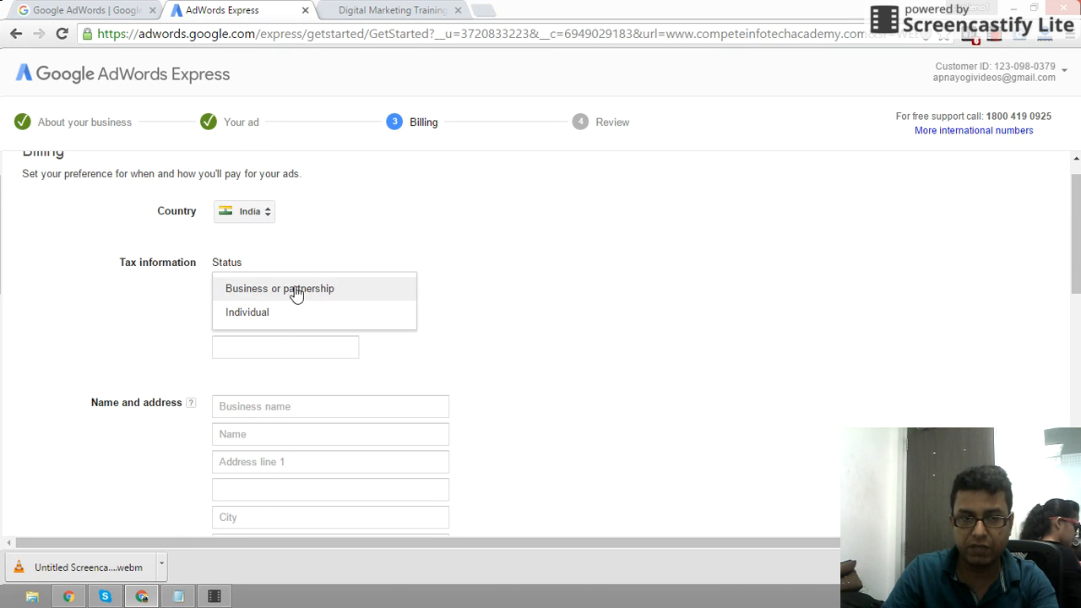
click(272, 314)
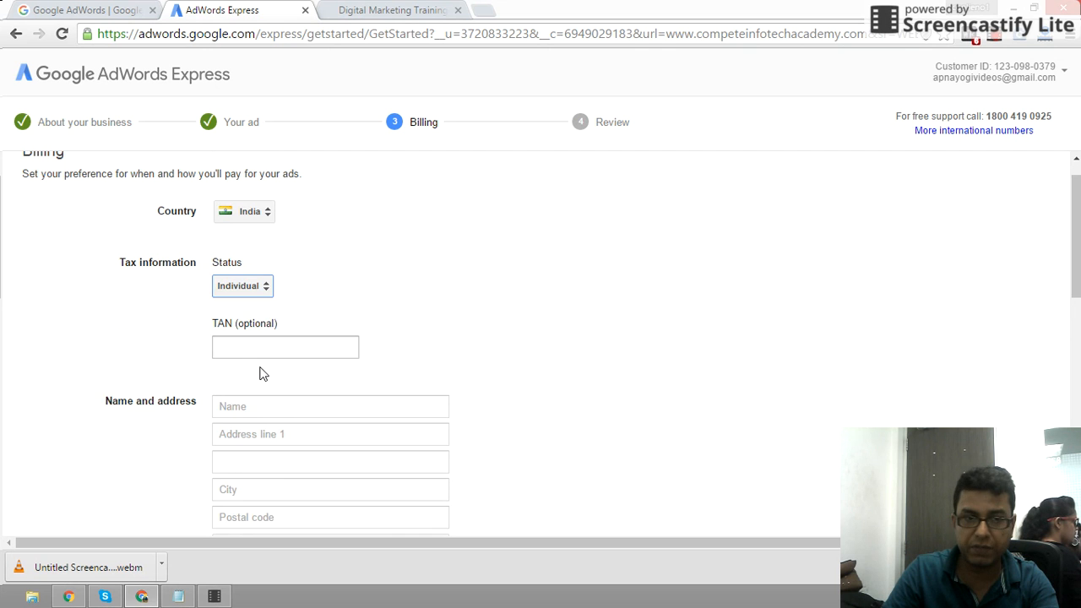
click(244, 408)
scroll(622, 395, down, 2)
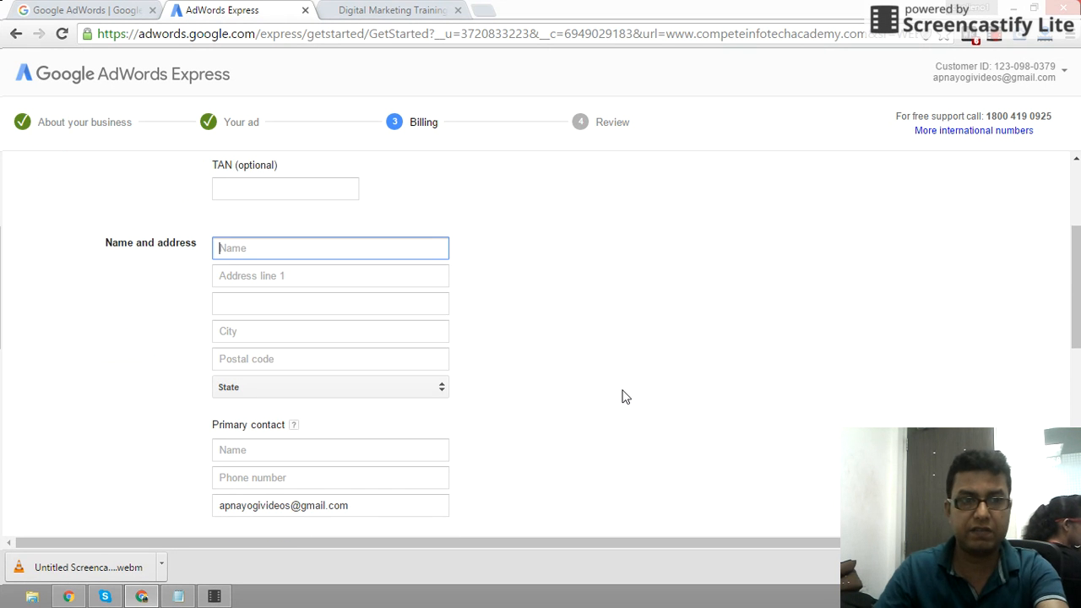
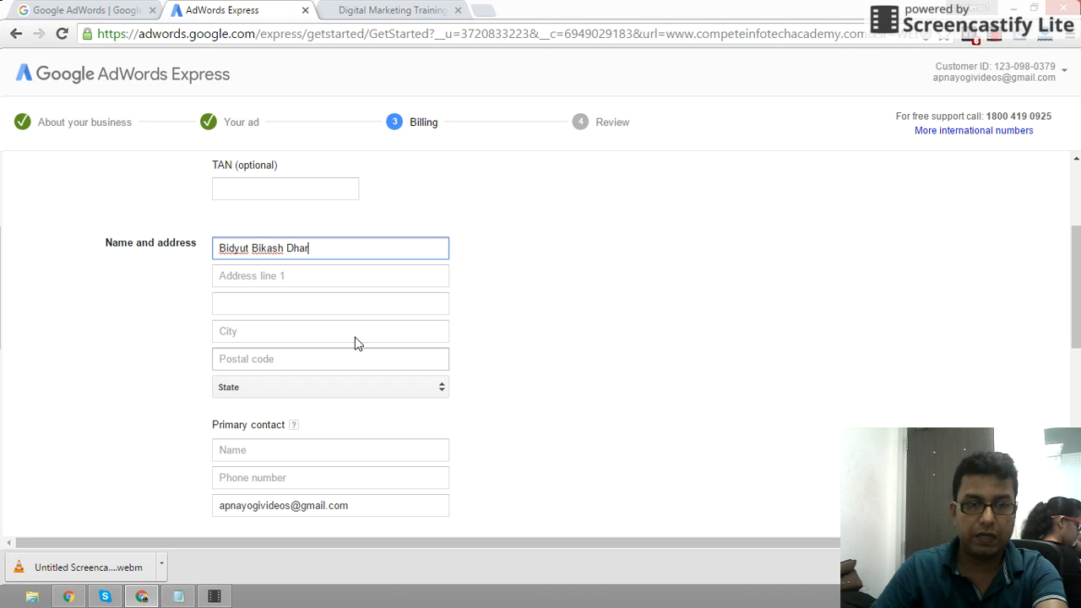
- Begin typing the office's street address in the first address line
click(342, 275)
text(RDB)
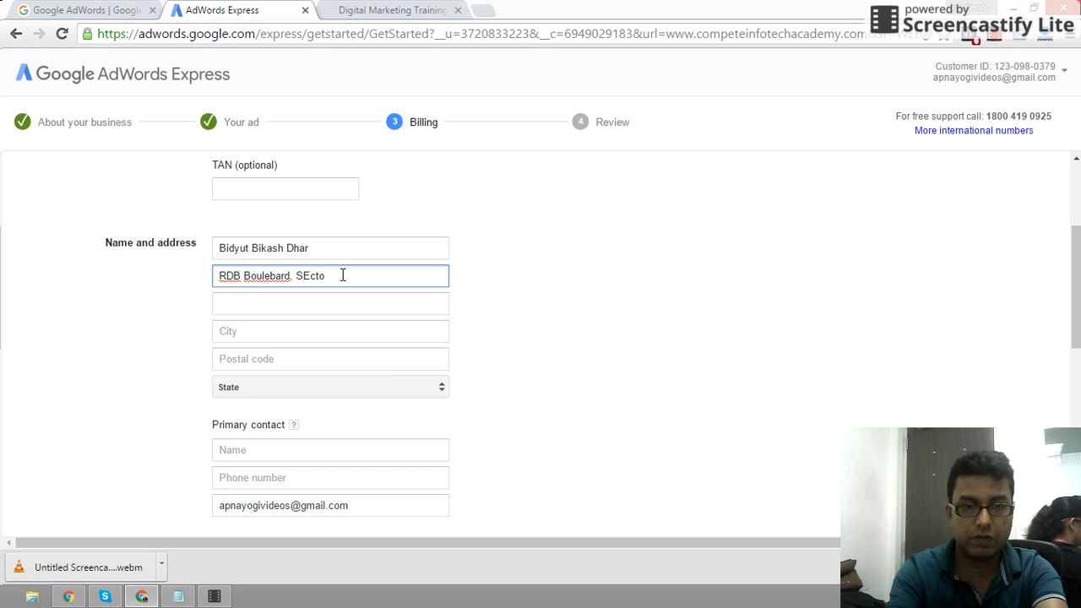
text(Boulebard. Regus)
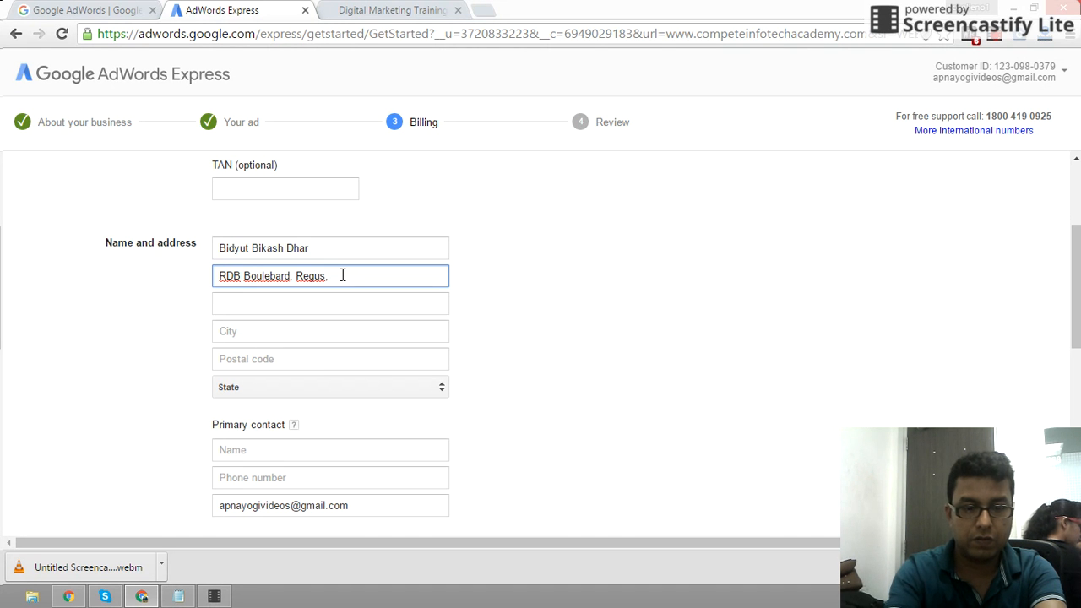
text(. Room Numbe)
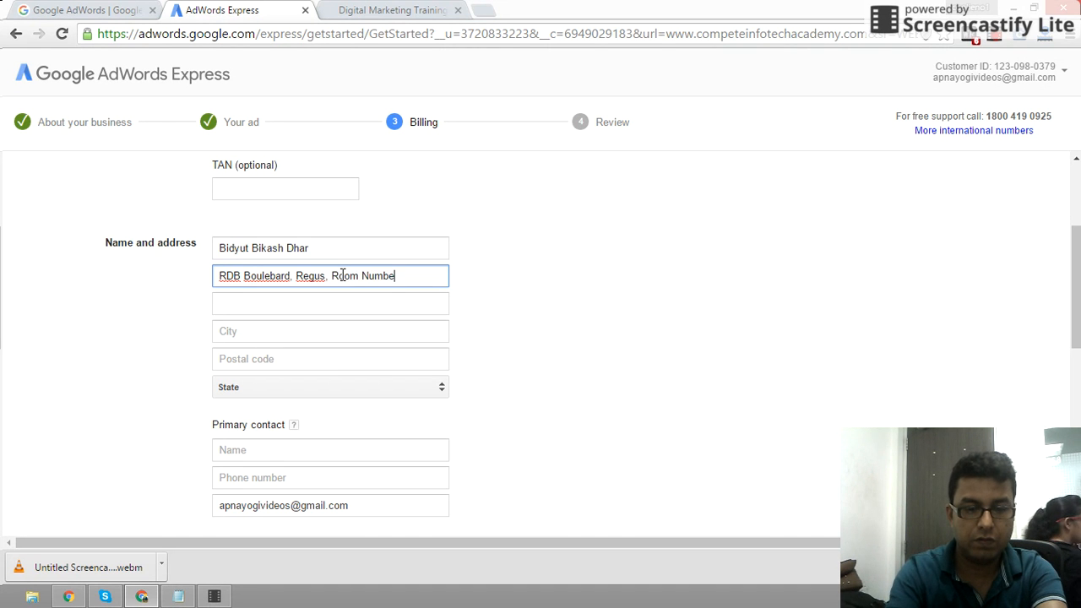
text(r)
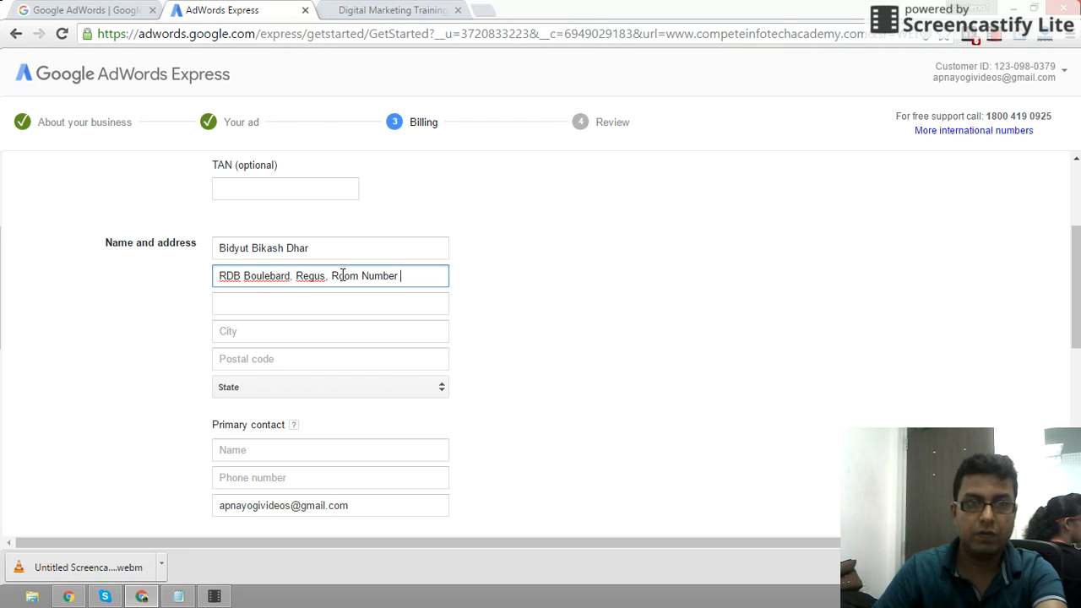
- Select the Corporate Office address on the academy's Contact Us page, then return to billing
click(393, 10)
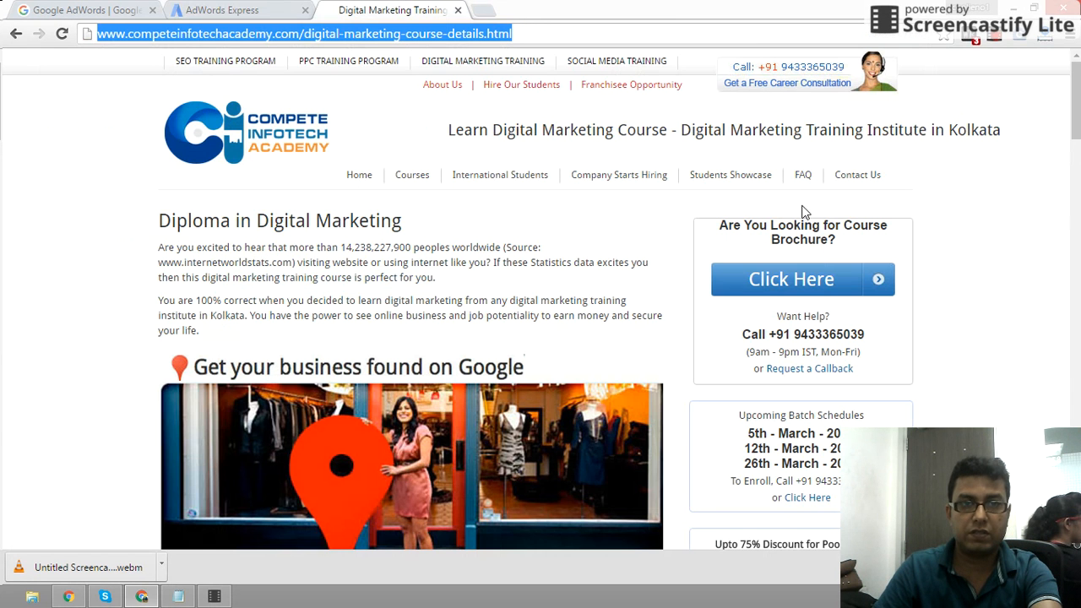
click(859, 176)
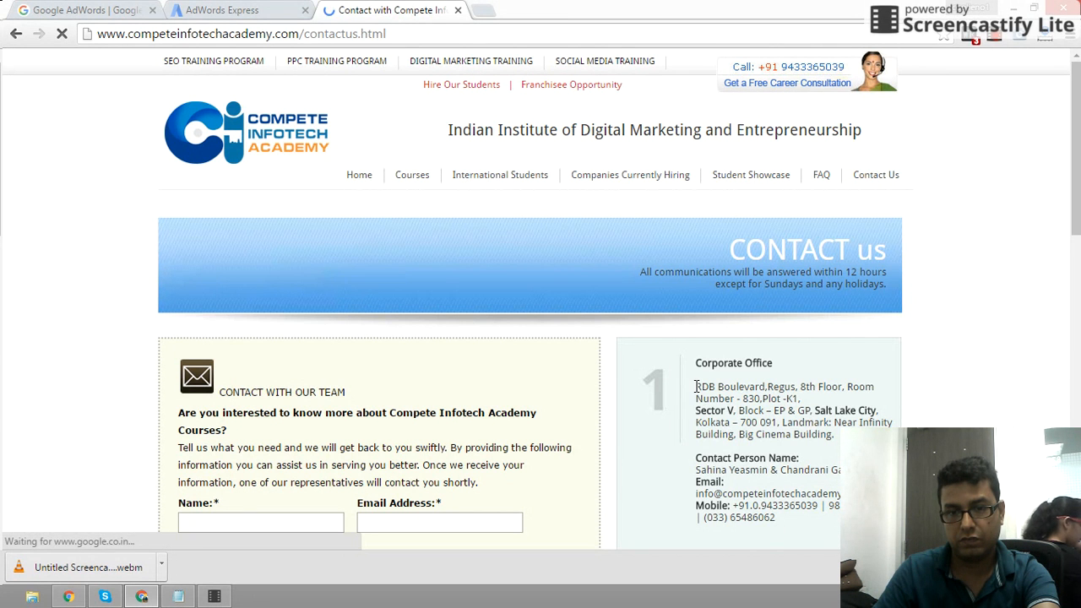
drag(699, 386, 881, 410)
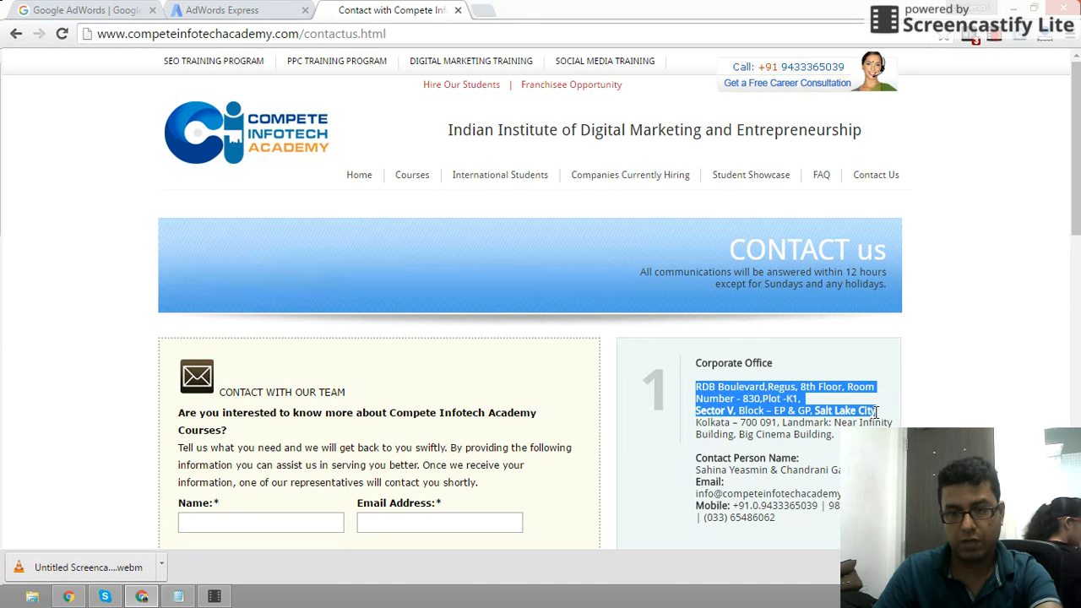
click(222, 10)
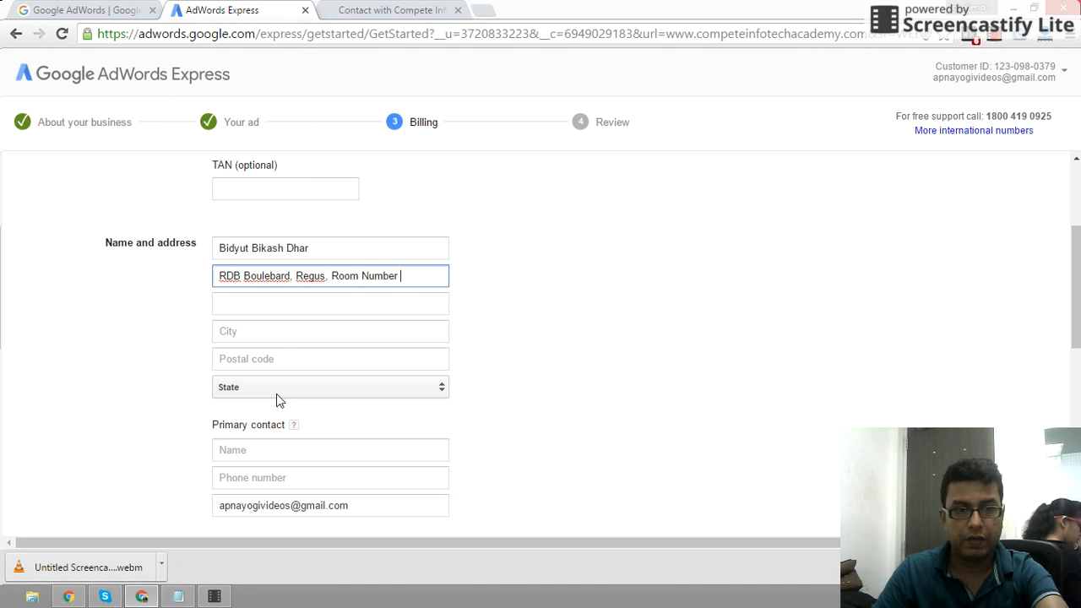
- Paste the office address into line one and the postal code, without its space, into Postal code
key(ctrl+a)
key(ctrl+v)
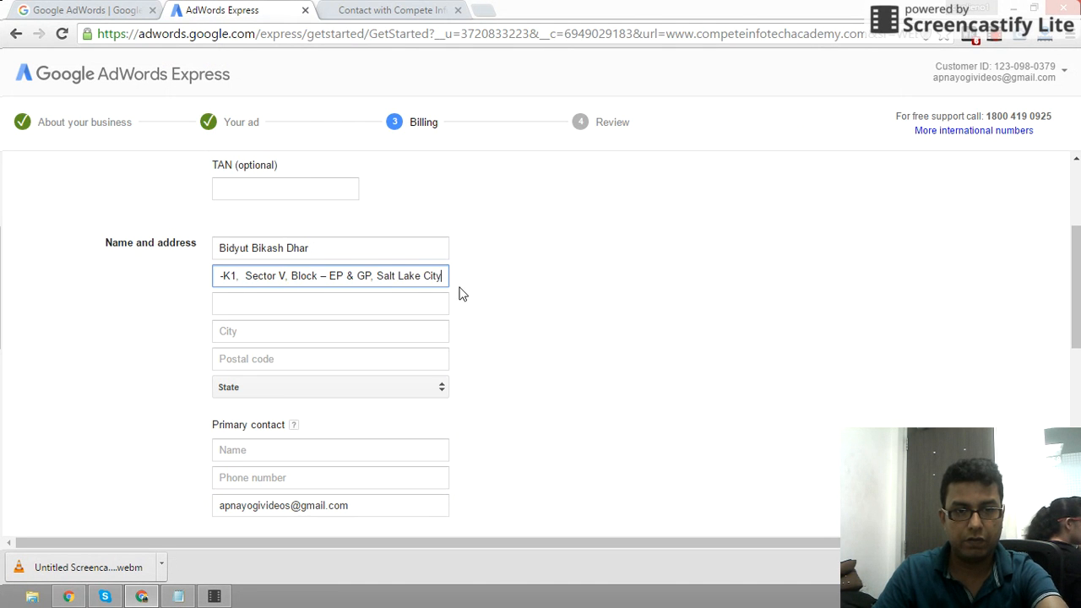
click(357, 10)
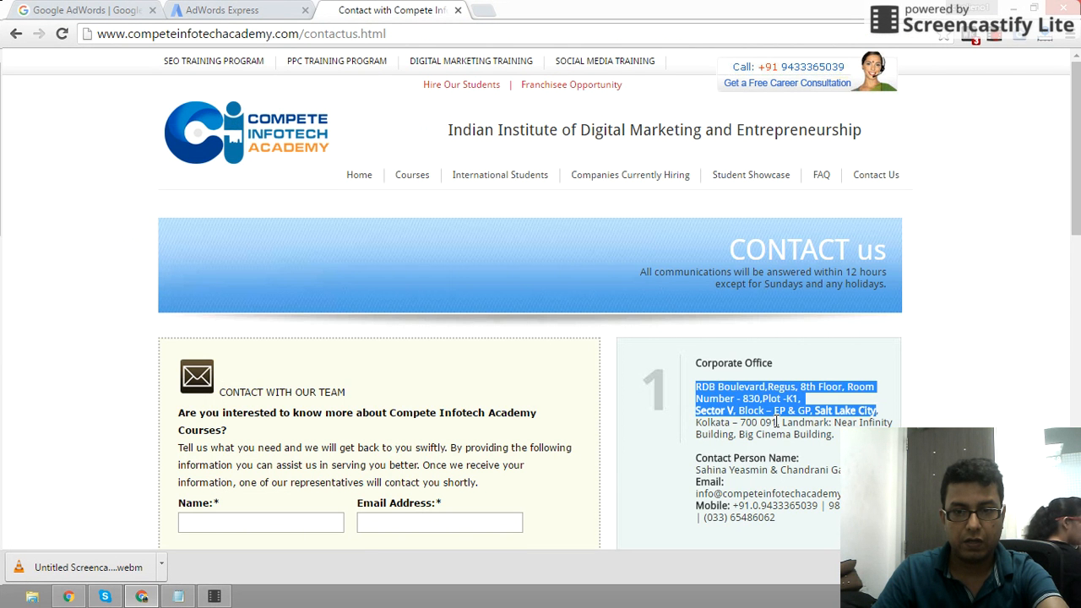
drag(777, 421, 739, 421)
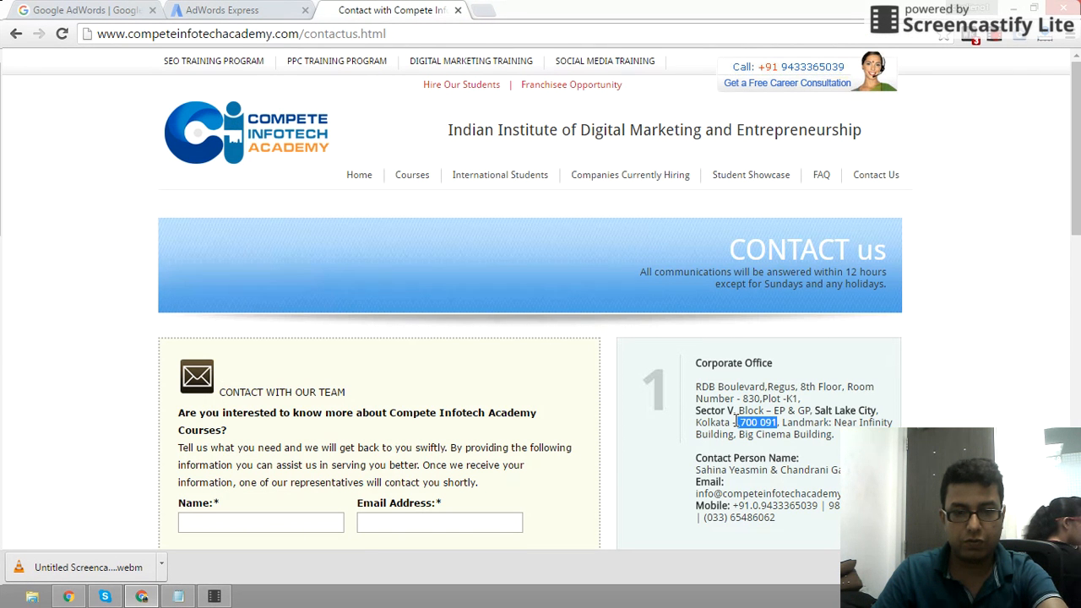
click(250, 10)
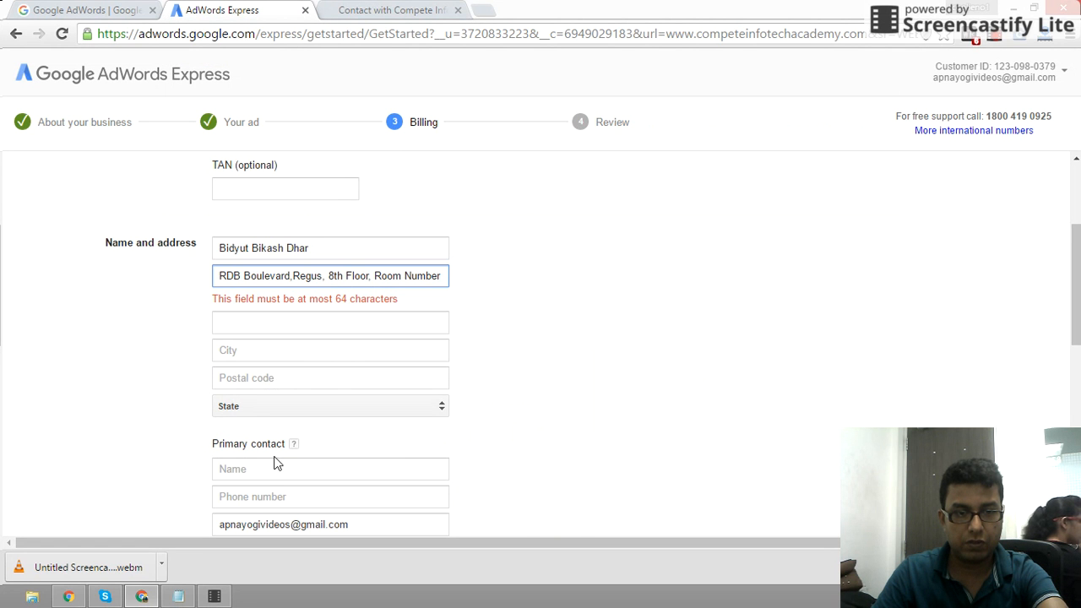
click(293, 379)
key(ctrl+v)
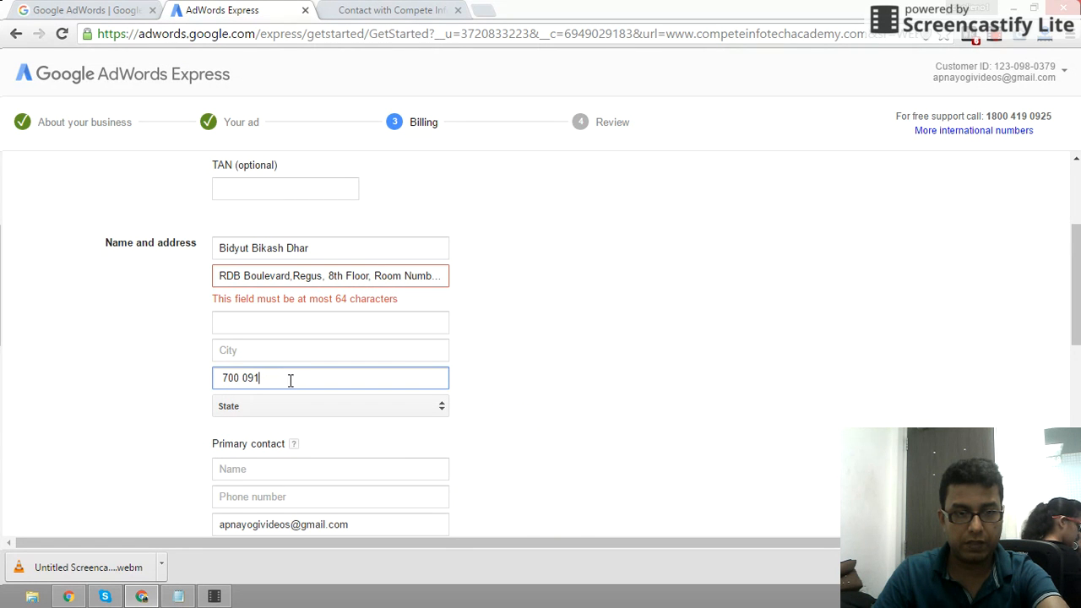
click(243, 378)
key(BackSpace)
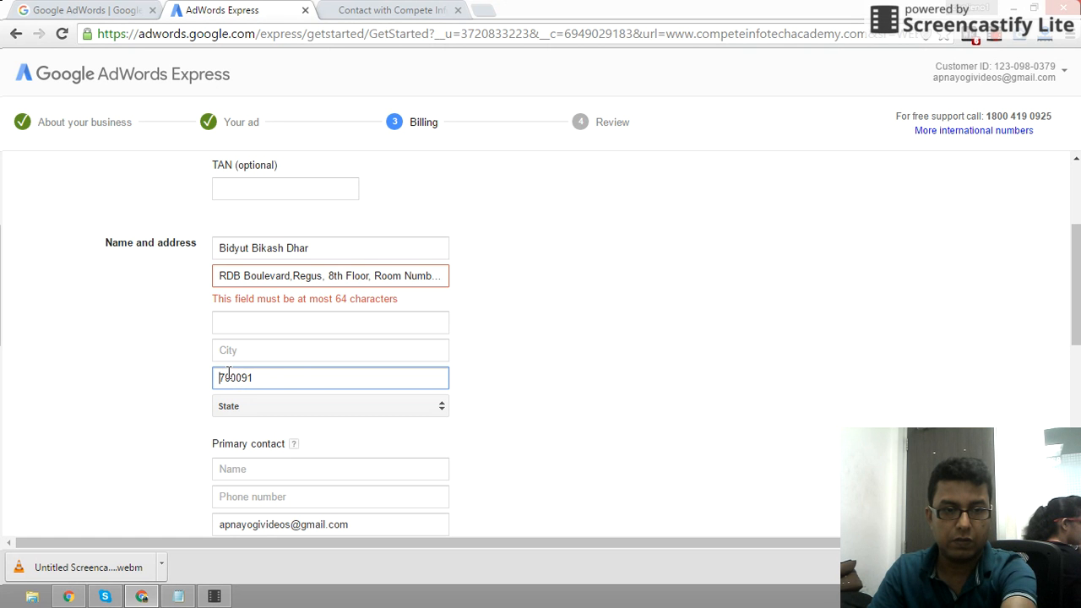
- Move the address overflow to line two, shortening 'Room Number' to 'RoomNo' and keeping the room on line one
double_click(371, 279)
drag(372, 279, 510, 278)
key(ctrl+c)
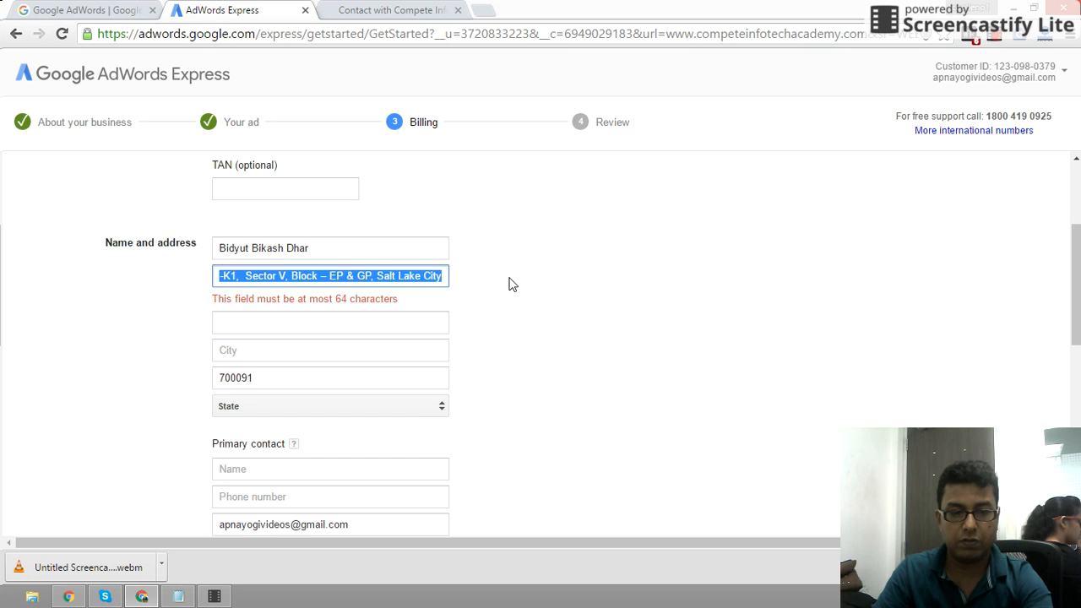
key(BackSpace)
click(328, 321)
key(ctrl+v)
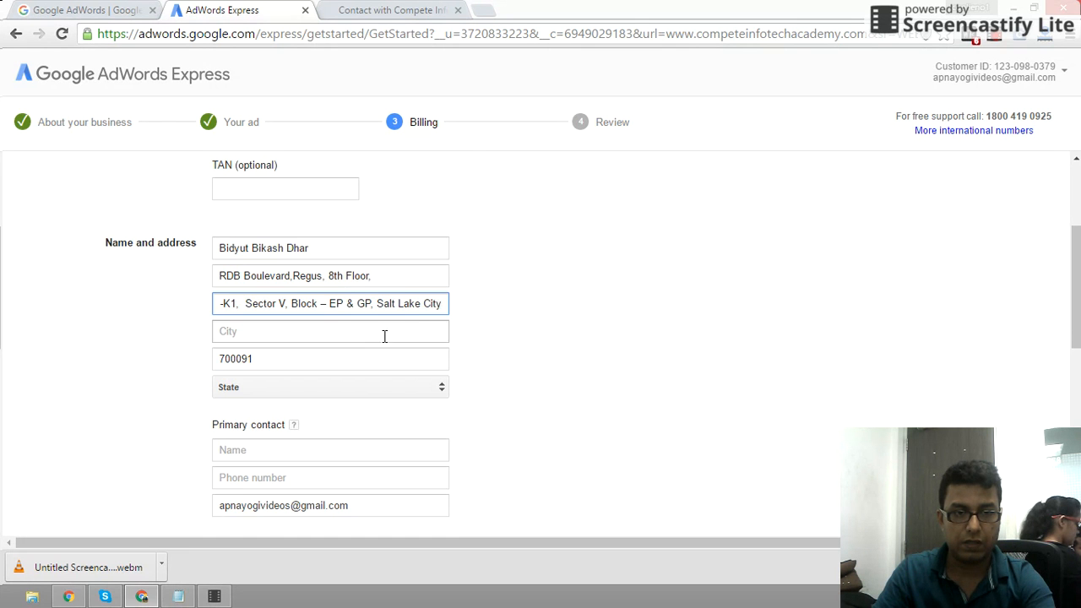
click(471, 321)
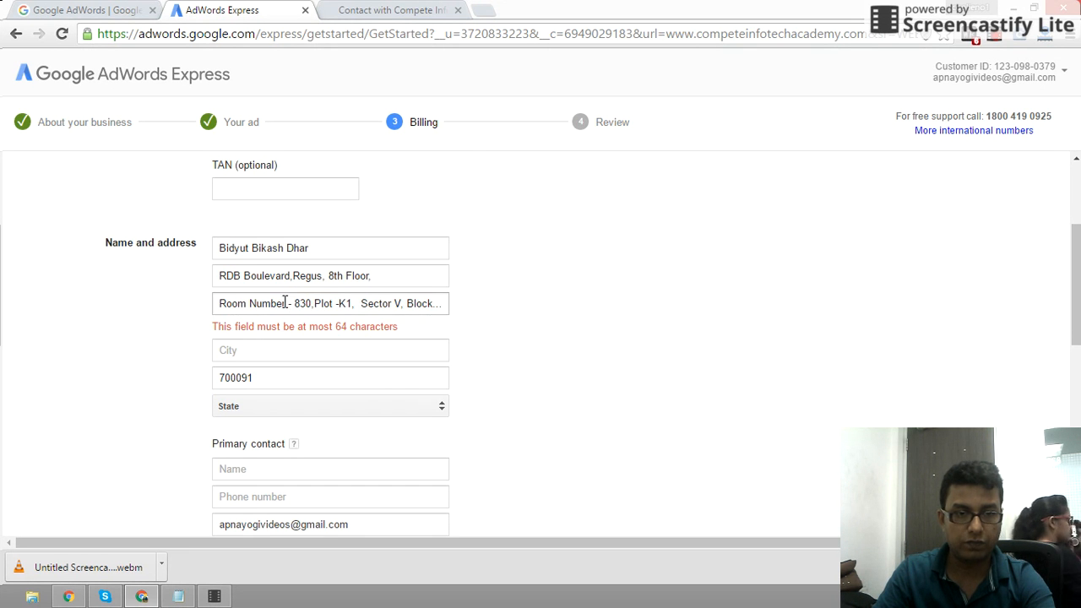
drag(284, 303, 250, 303)
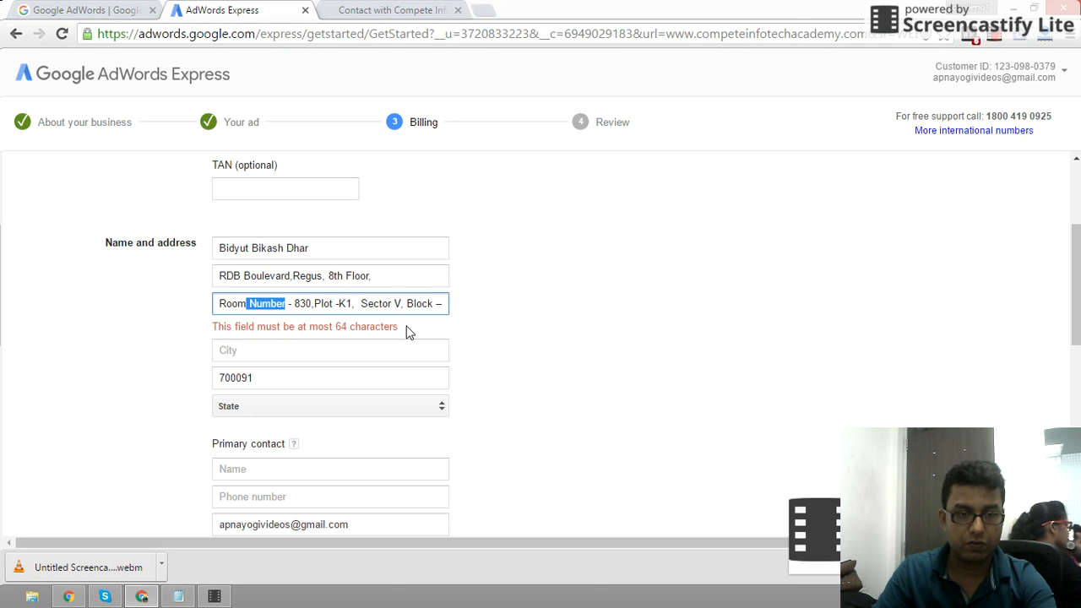
text(No)
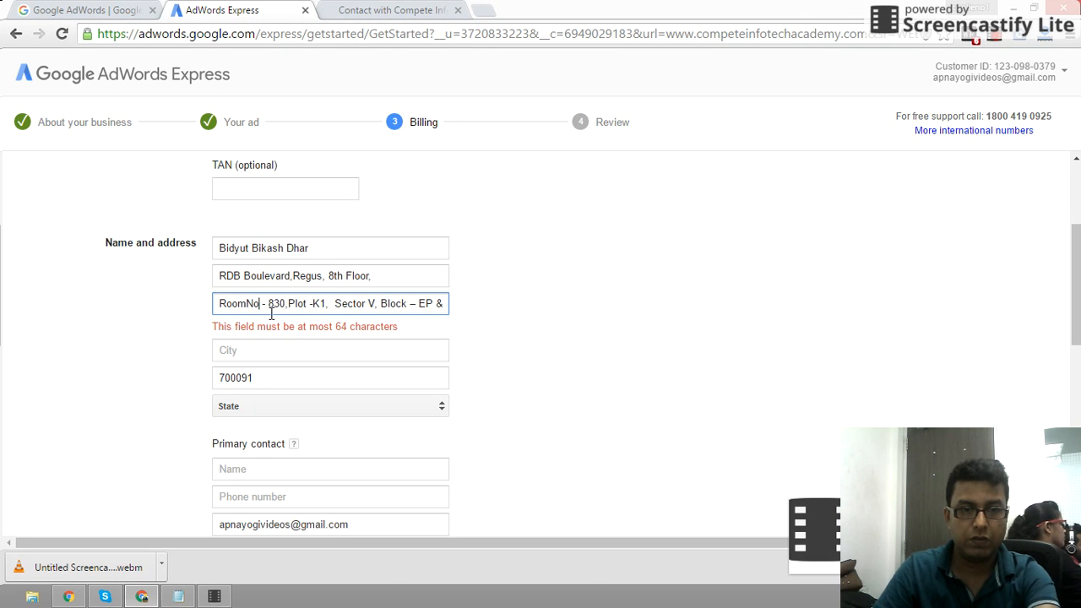
drag(287, 306, 219, 306)
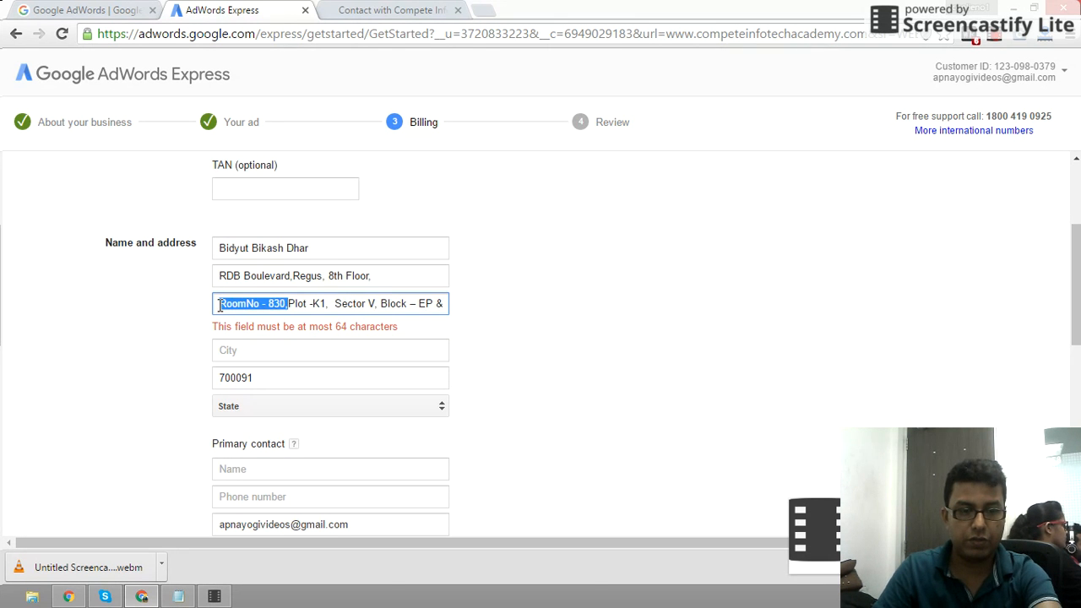
key(ctrl+x)
click(391, 278)
key(ctrl+v)
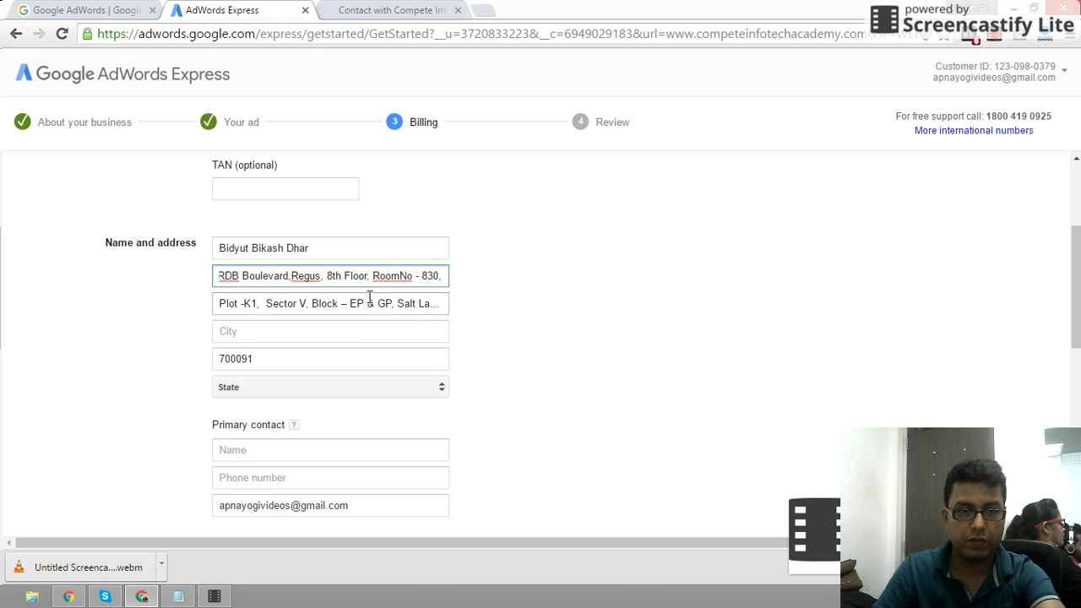
click(297, 309)
click(561, 338)
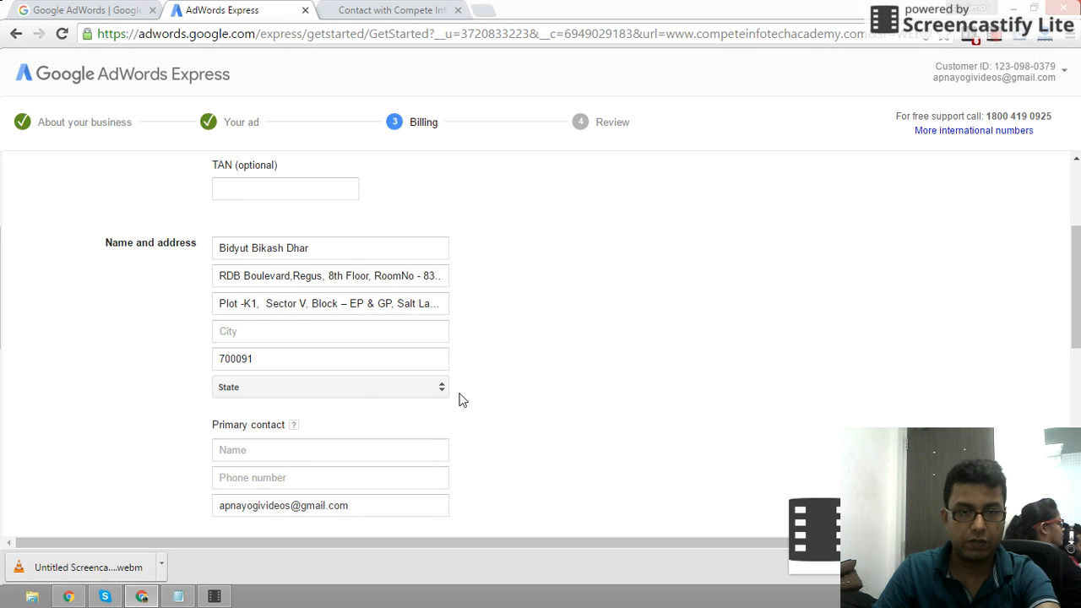
- Enter Kolkata as the billing city and pick West Bengal from the state list
click(271, 330)
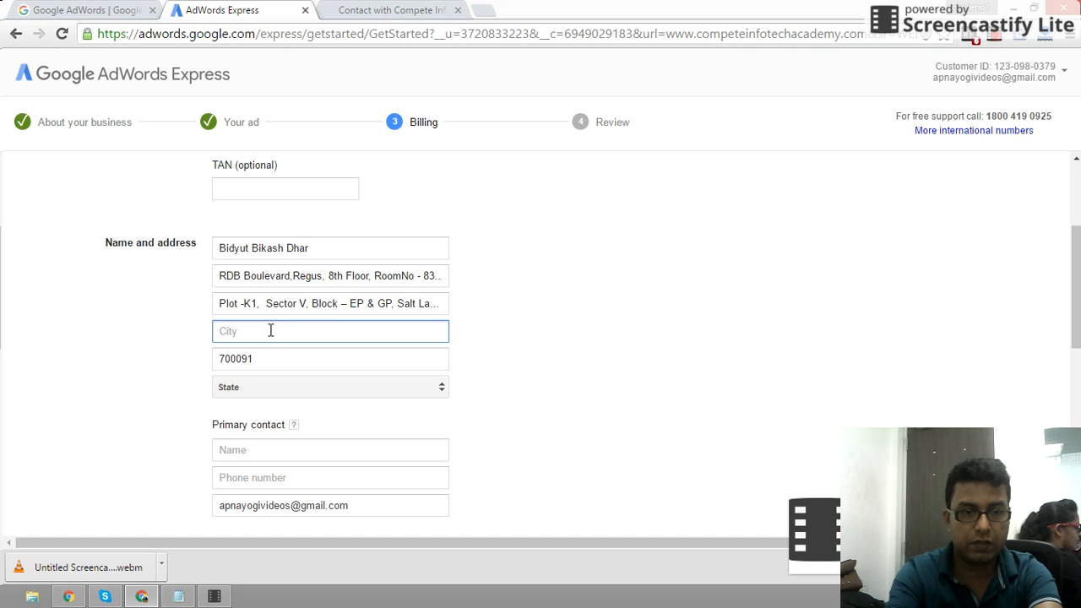
text(Kolkata)
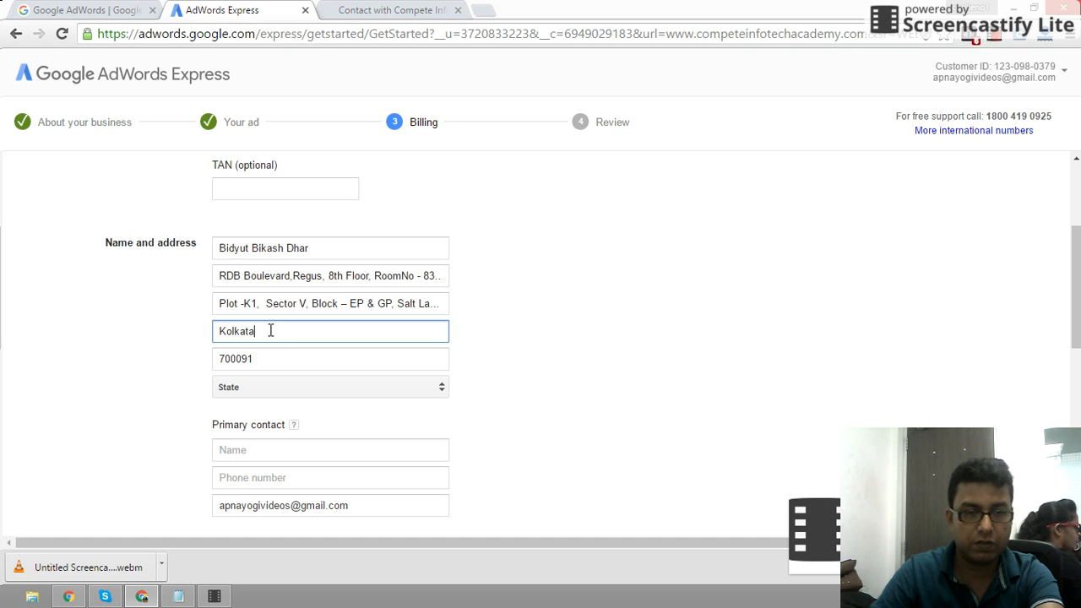
click(309, 388)
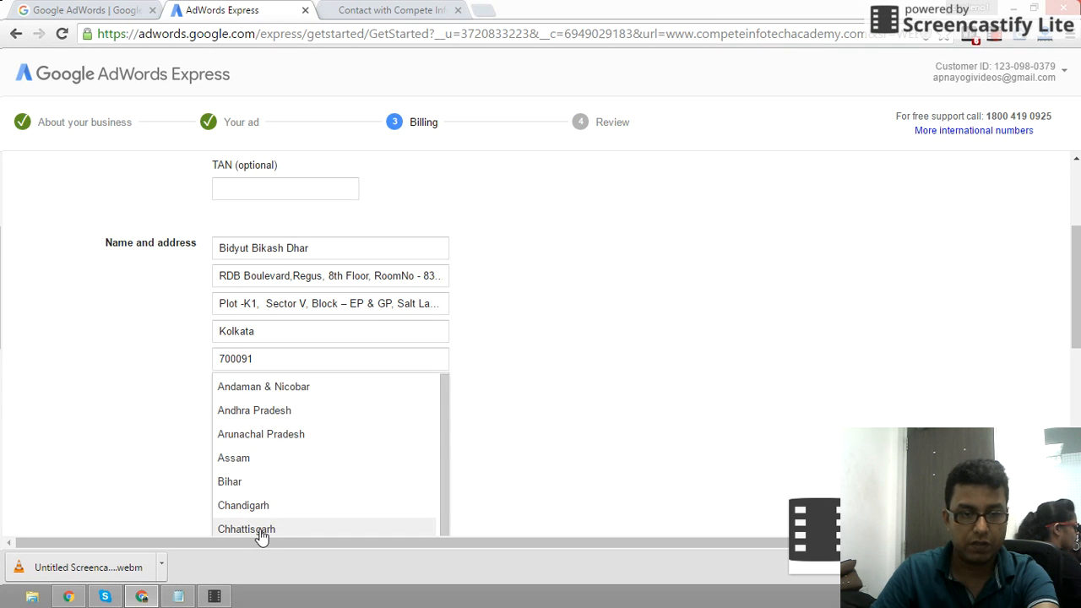
scroll(260, 536, down, 4)
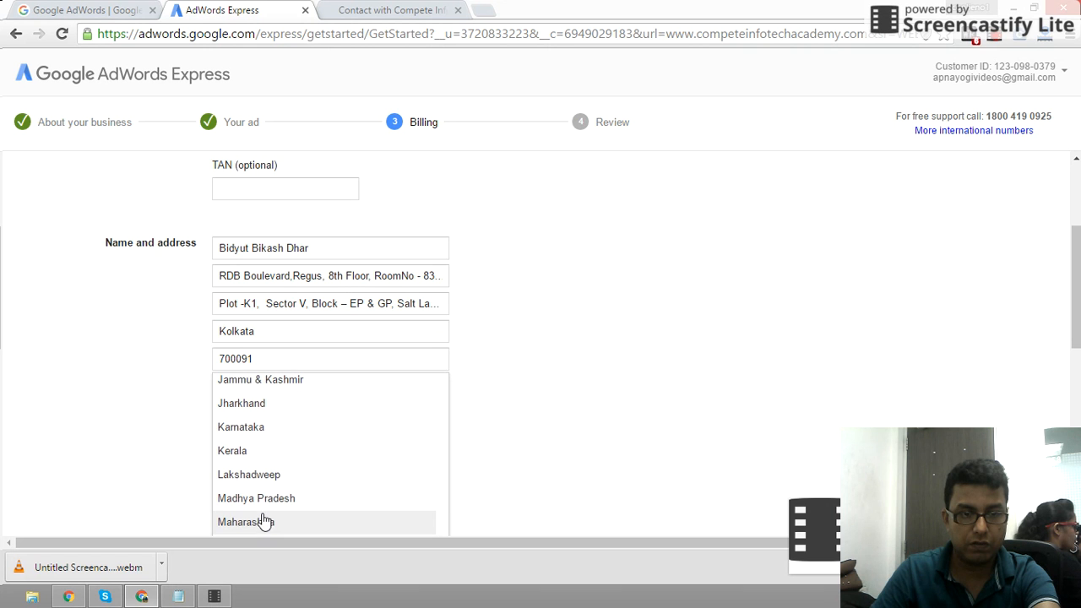
scroll(568, 469, down, 5)
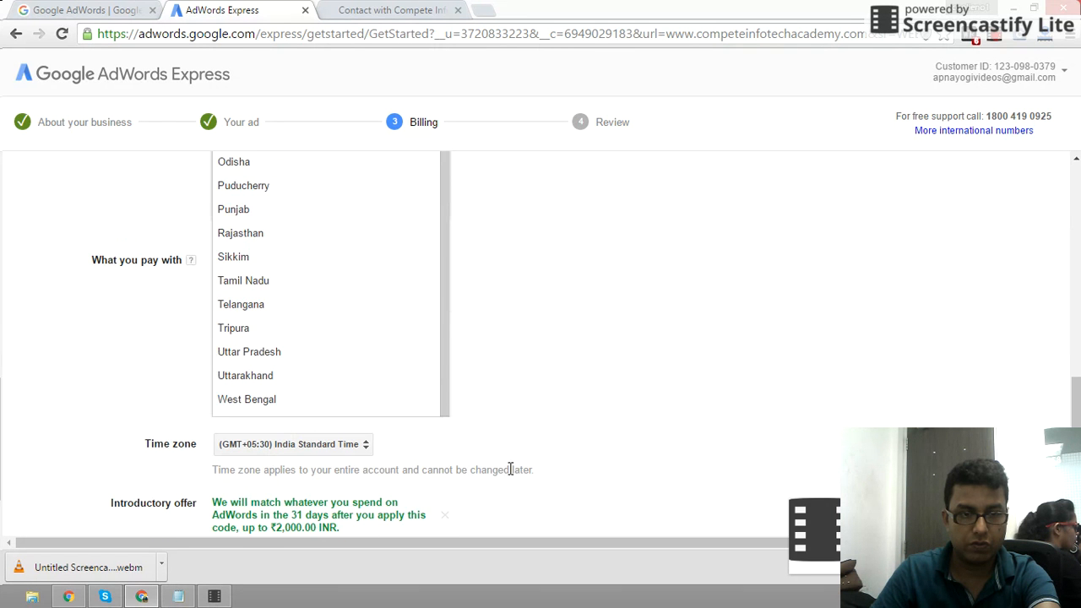
click(245, 402)
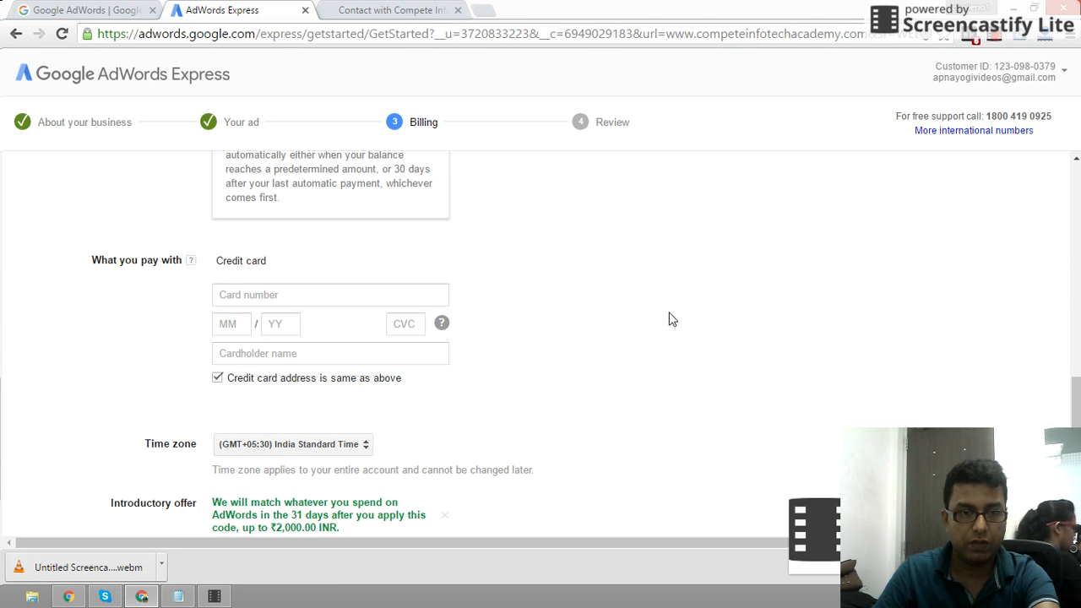
drag(1078, 399, 1078, 293)
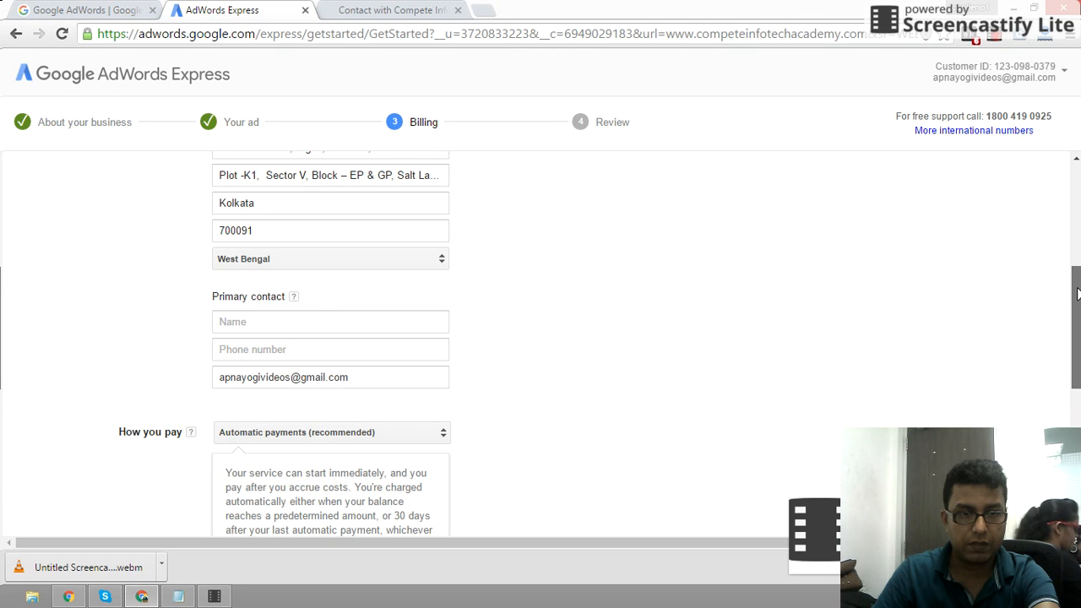
click(323, 319)
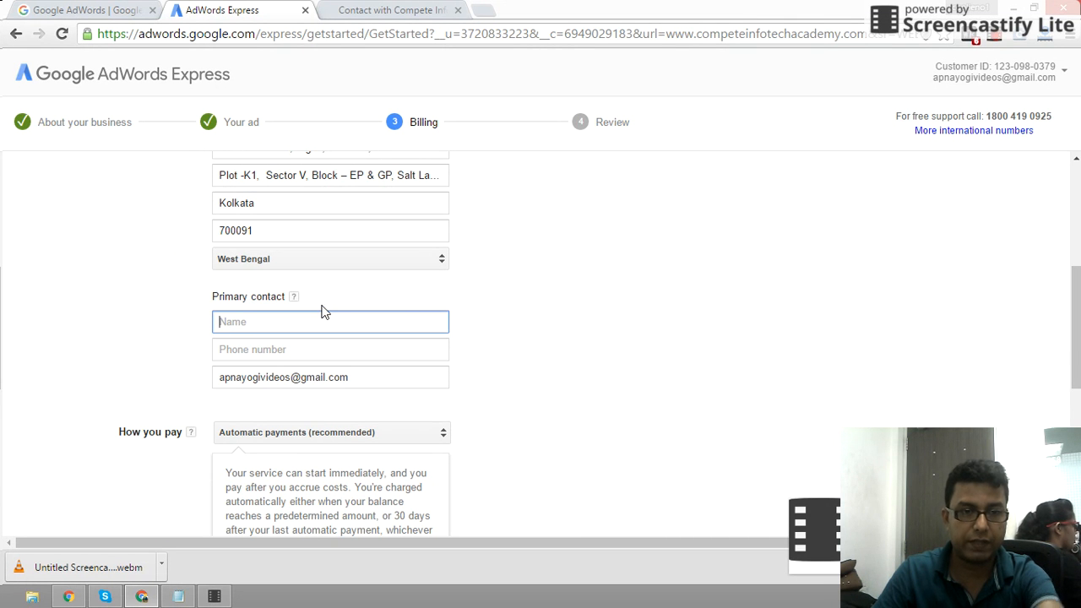